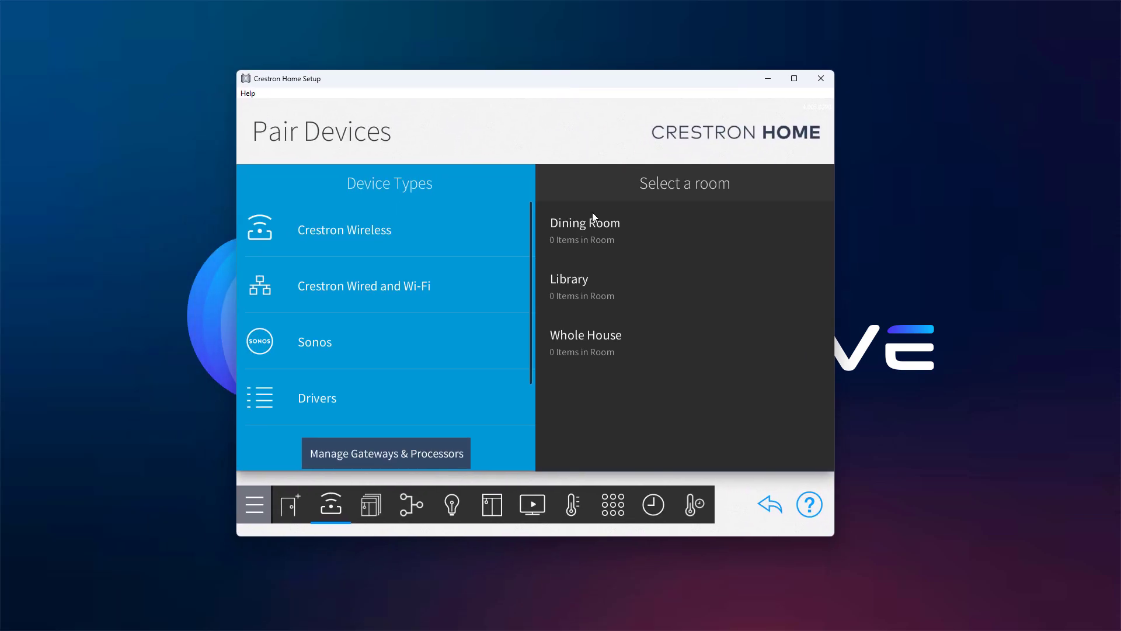
In the Library room, browse Drivers > Platform to the list of 2N drivers
{"action": "left_click", "coordinate": [580, 278]}
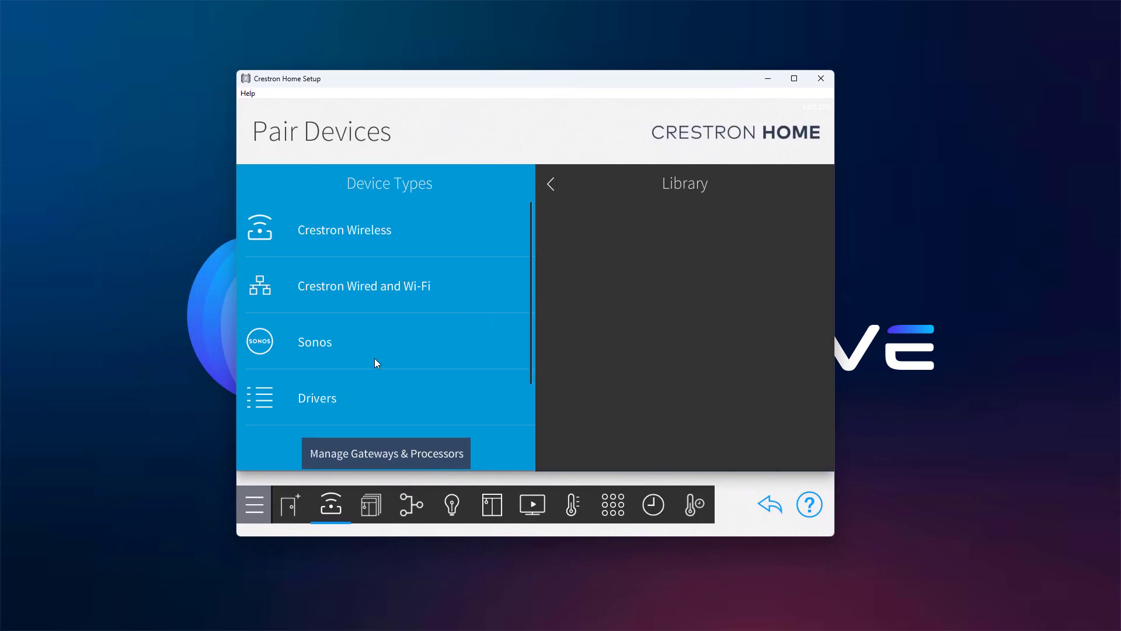
{"action": "left_click", "coordinate": [334, 394]}
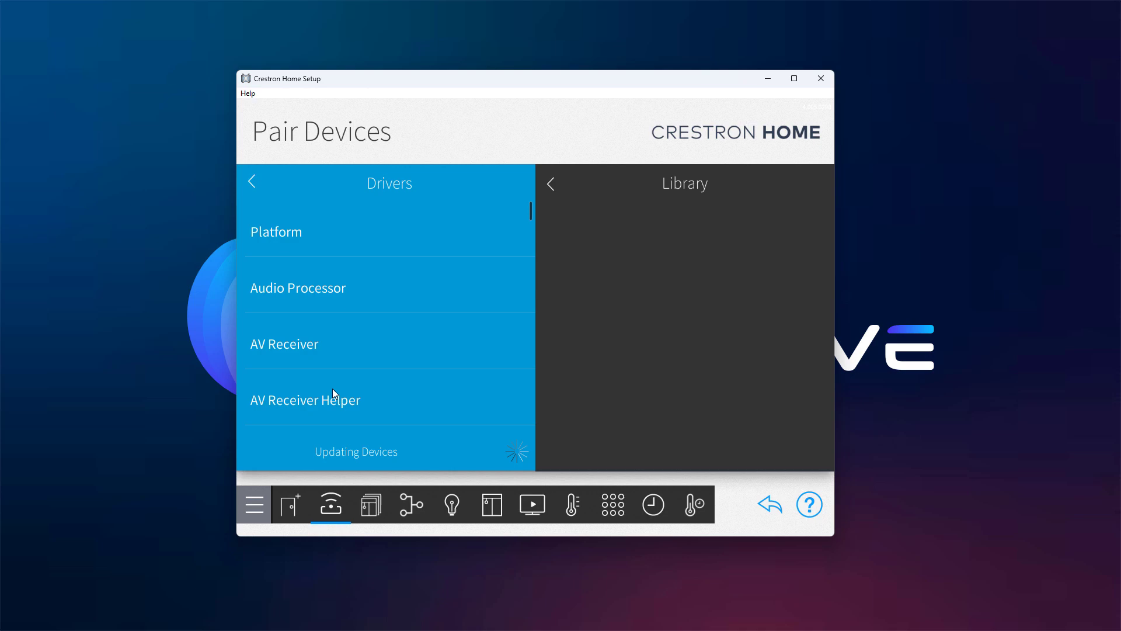
{"action": "left_click", "coordinate": [283, 236]}
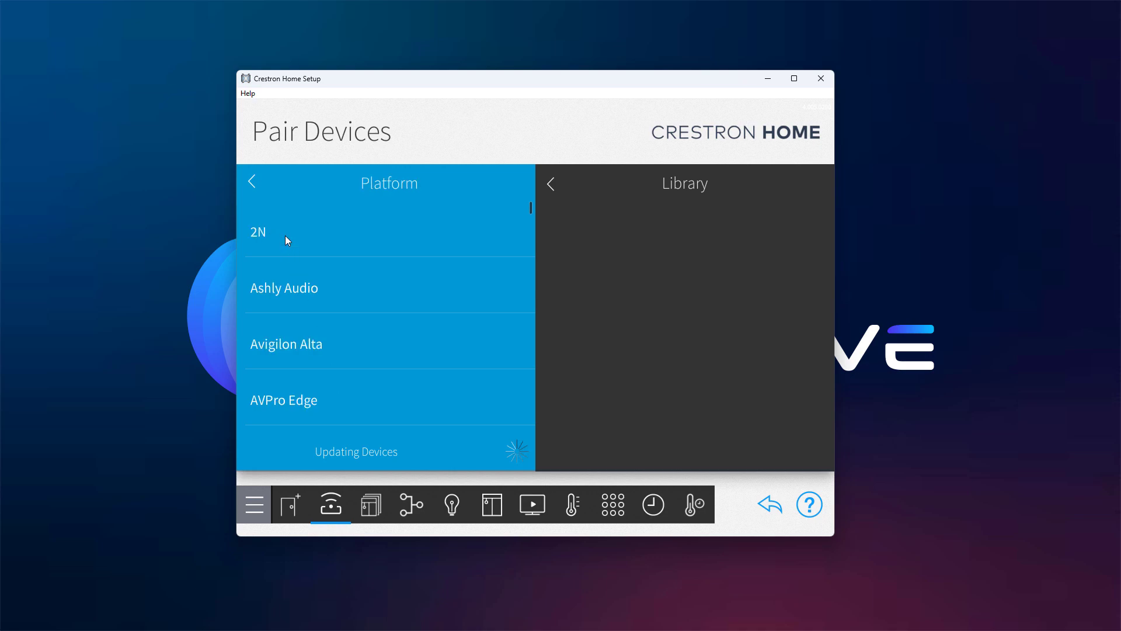
{"action": "left_click", "coordinate": [285, 236]}
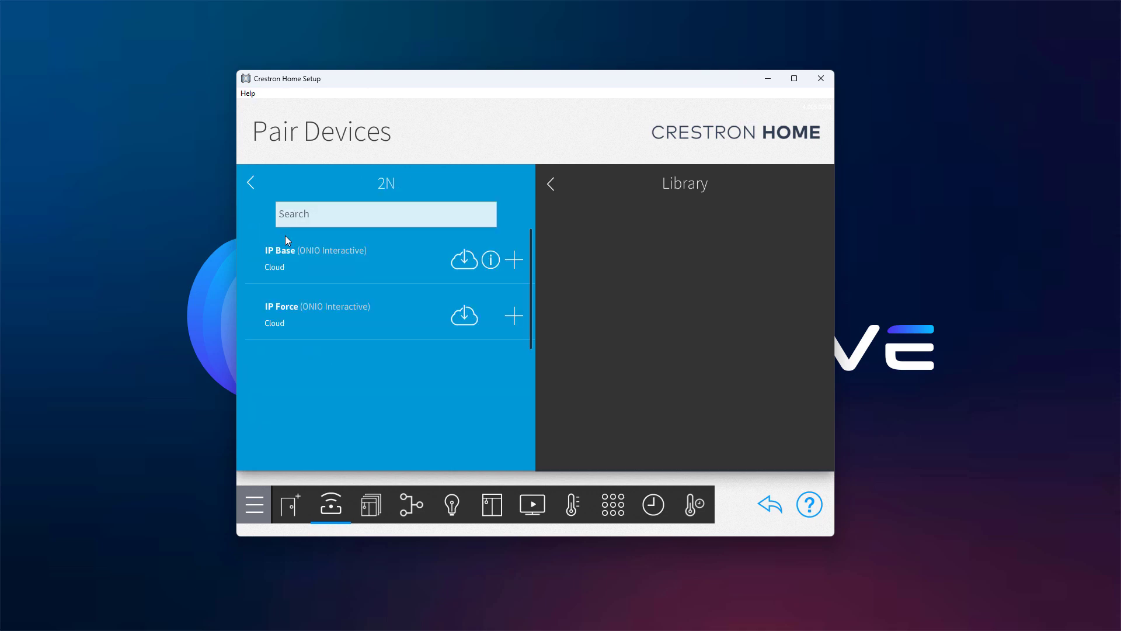
Review the IP Base driver details, then start adding it under the name '2N Platform'
{"action": "left_click", "coordinate": [491, 261]}
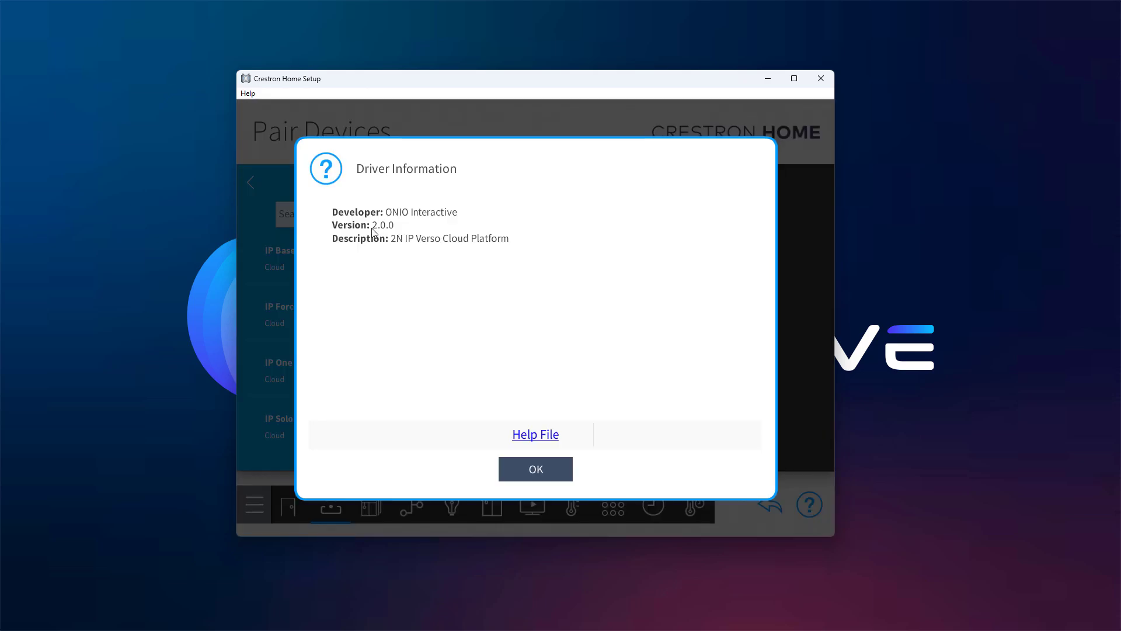
{"action": "left_click", "coordinate": [520, 479]}
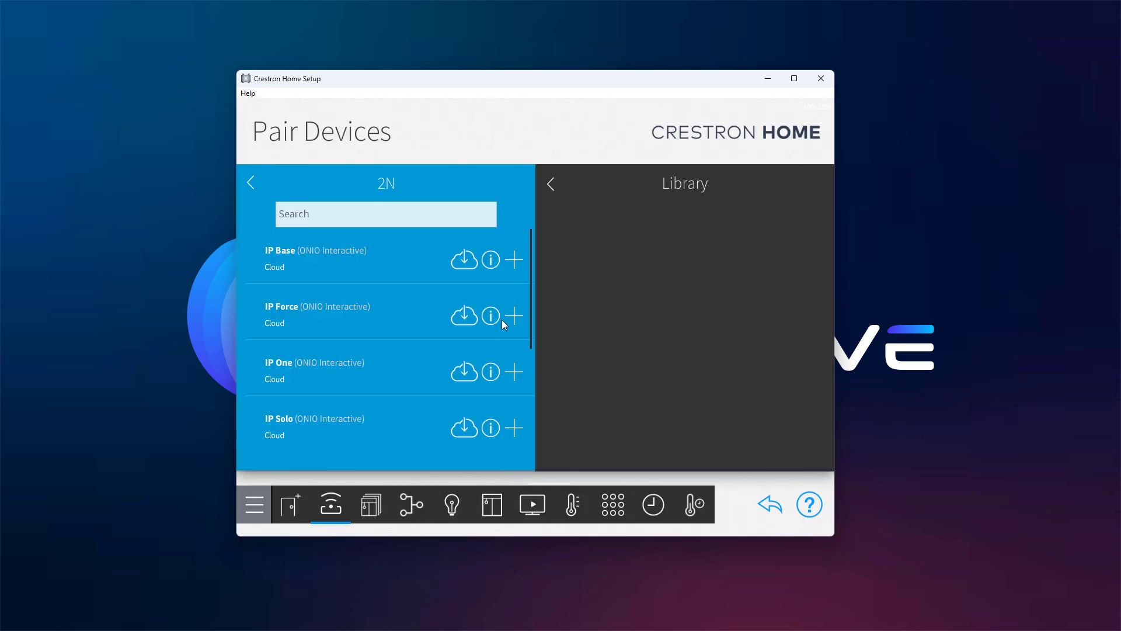
{"action": "left_click", "coordinate": [516, 258]}
{"action": "type", "text": "2N P"}
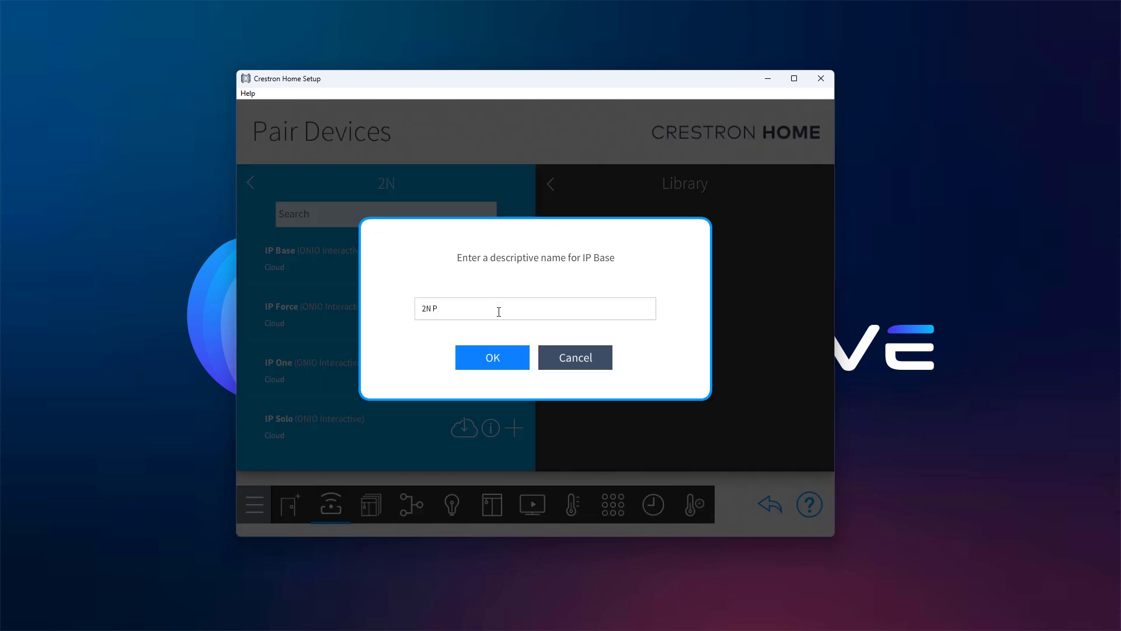
{"action": "type", "text": "latform"}
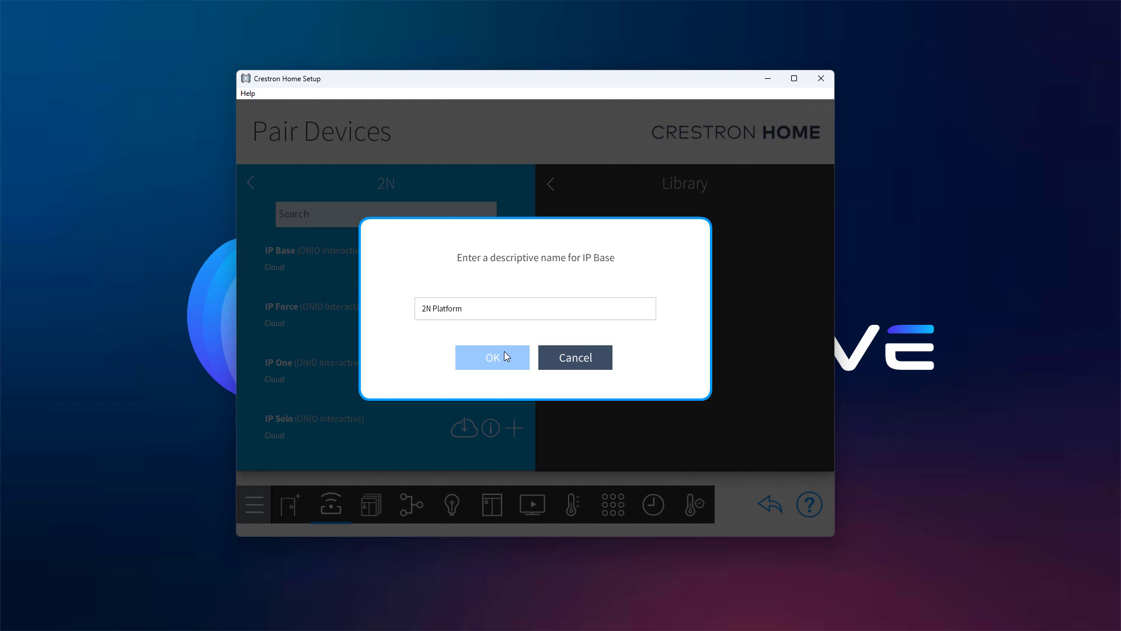
Confirm the name, enter IP 192.168.1.232, replace the trial key with the real license key, set 2 lock extensions
{"action": "left_click", "coordinate": [504, 351]}
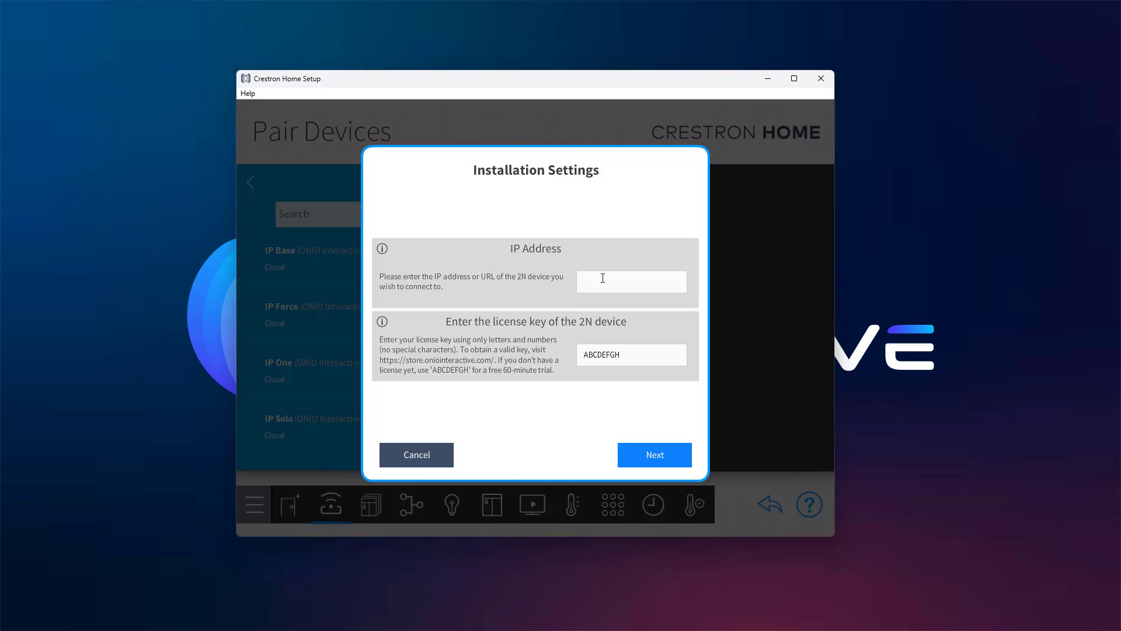
{"action": "left_click", "coordinate": [603, 278]}
{"action": "type", "text": "192.168.1.232"}
{"action": "double_click", "coordinate": [608, 354]}
{"action": "key", "text": "ctrl+v"}
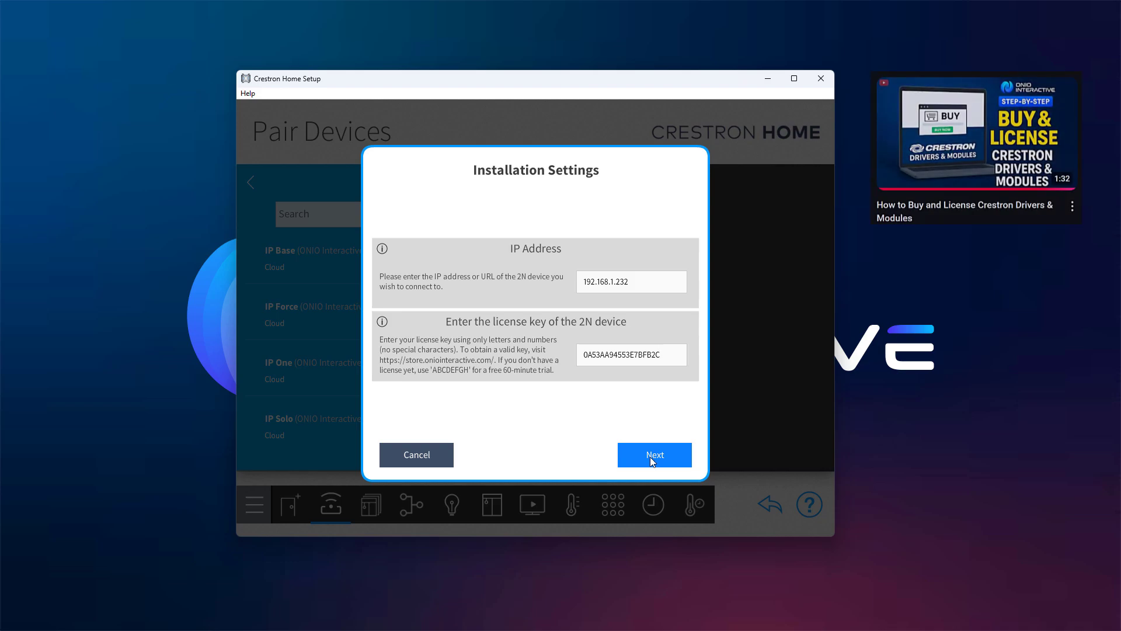
{"action": "left_click", "coordinate": [651, 458]}
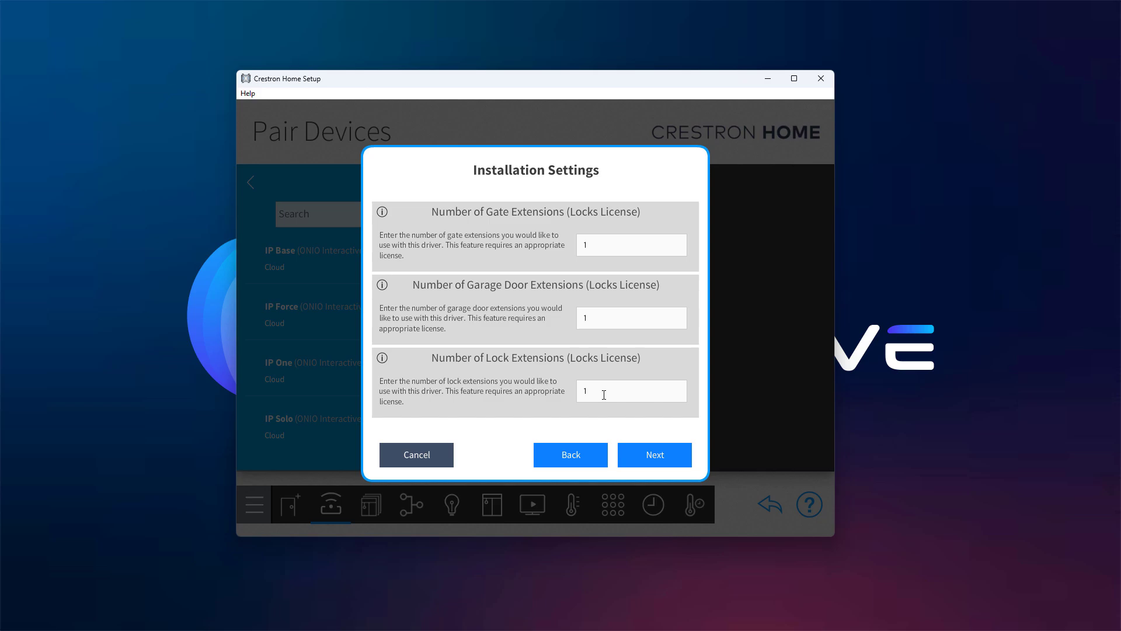
{"action": "type", "text": "2"}
Enter the device's user name and password to add 2N Platform to the Library
{"action": "left_click", "coordinate": [660, 456]}
{"action": "left_click", "coordinate": [523, 258]}
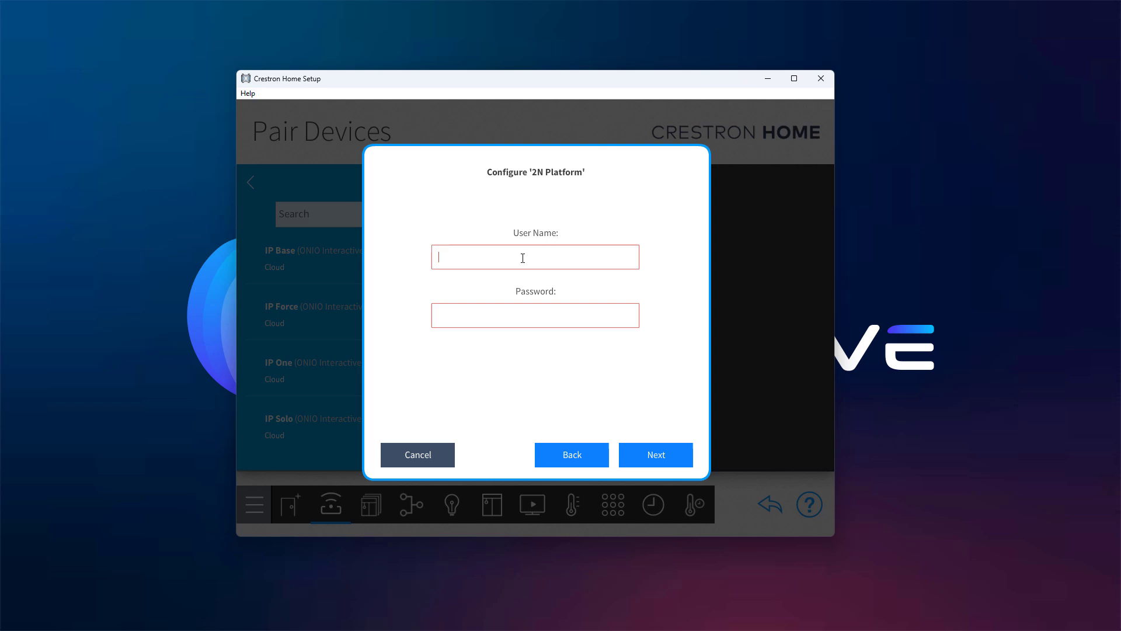
{"action": "type", "text": "admin"}
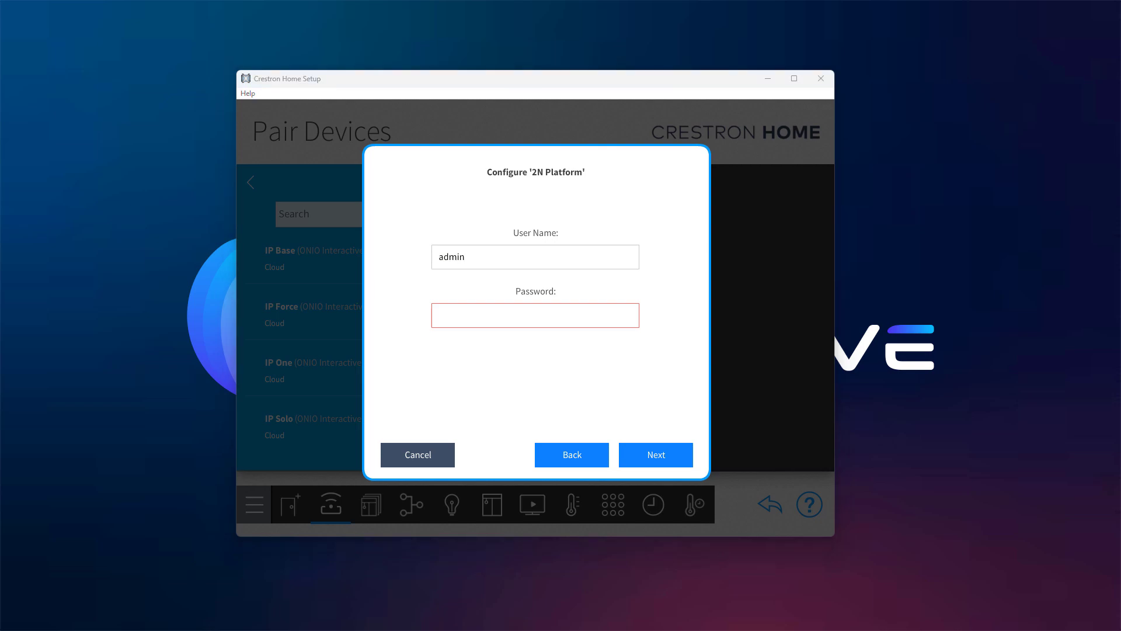
{"action": "left_click", "coordinate": [459, 310]}
{"action": "key", "text": "ctrl+v"}
{"action": "left_click", "coordinate": [671, 454]}
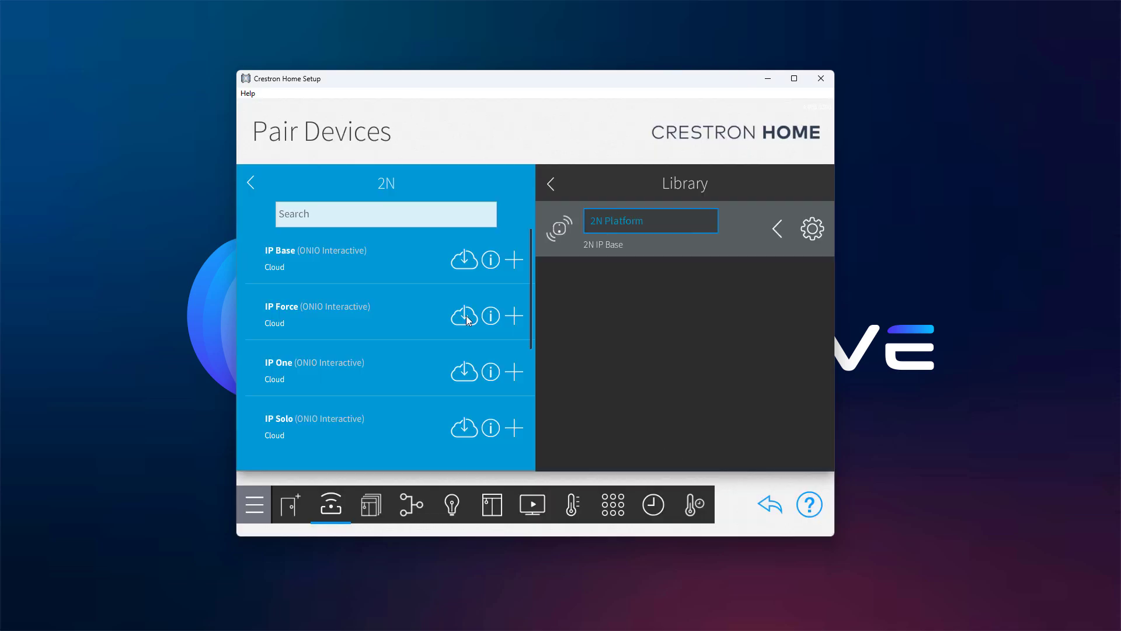
Go back through the Platform and Drivers lists to Device Types
{"action": "left_click", "coordinate": [250, 183]}
{"action": "left_click", "coordinate": [250, 184]}
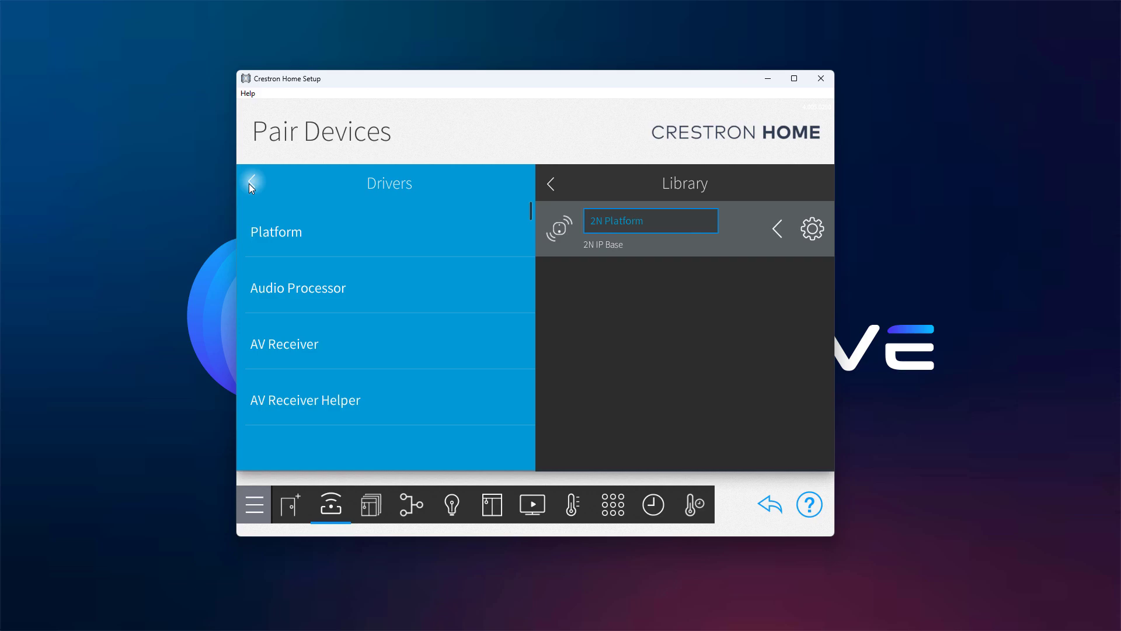
{"action": "left_click", "coordinate": [251, 183]}
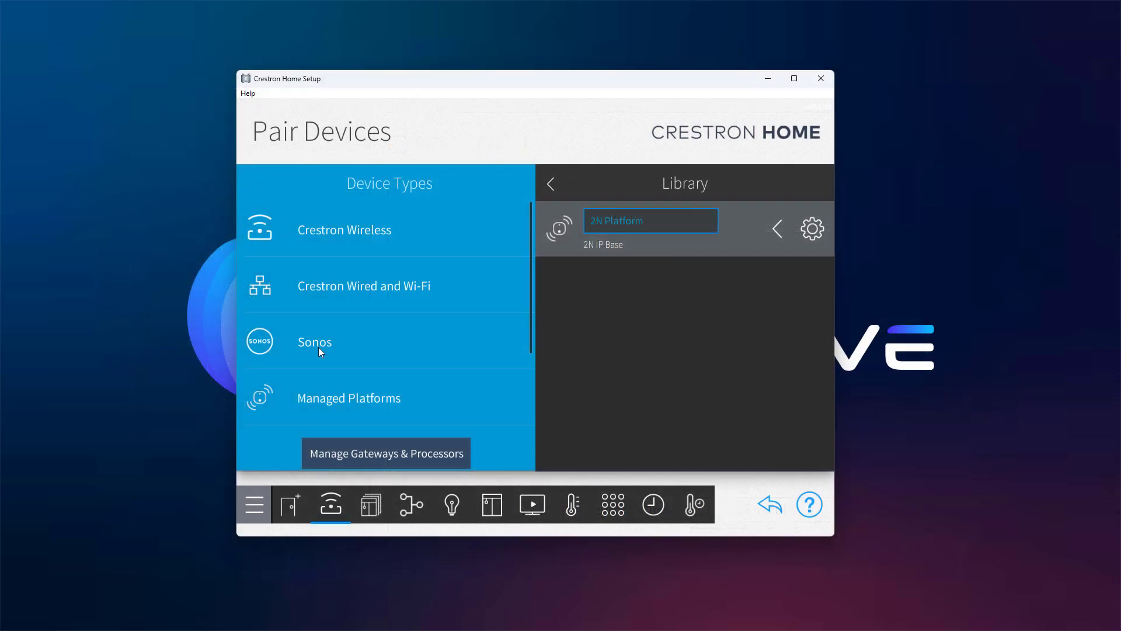
Open 2N Platform under Managed Platforms and add the Garage extension with entry switch 3
{"action": "left_click", "coordinate": [325, 404]}
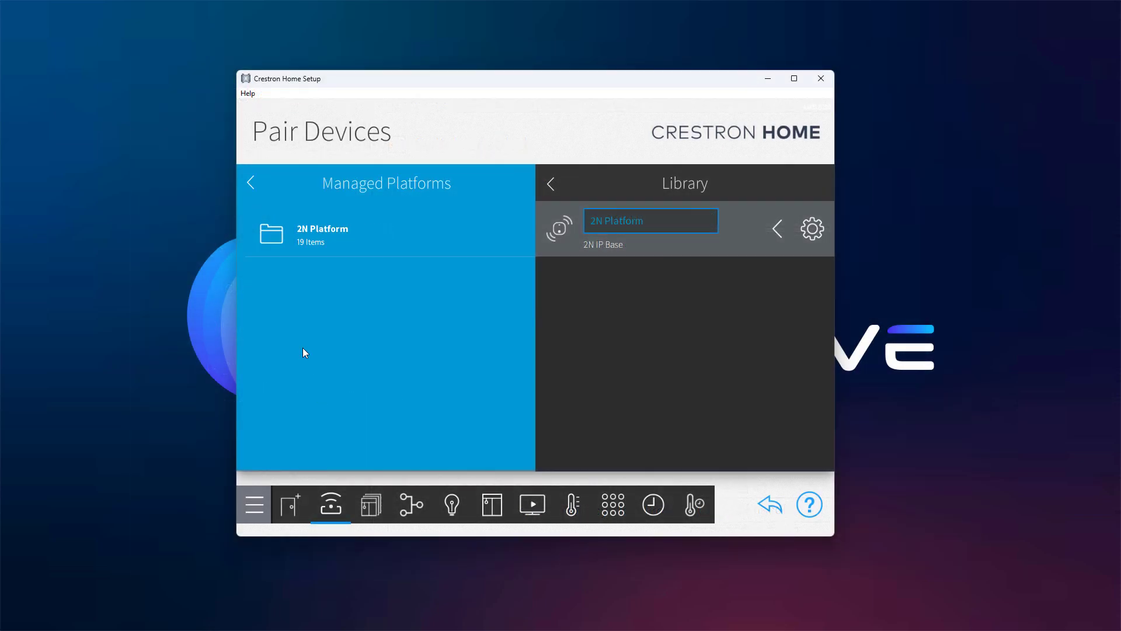
{"action": "left_click", "coordinate": [272, 241]}
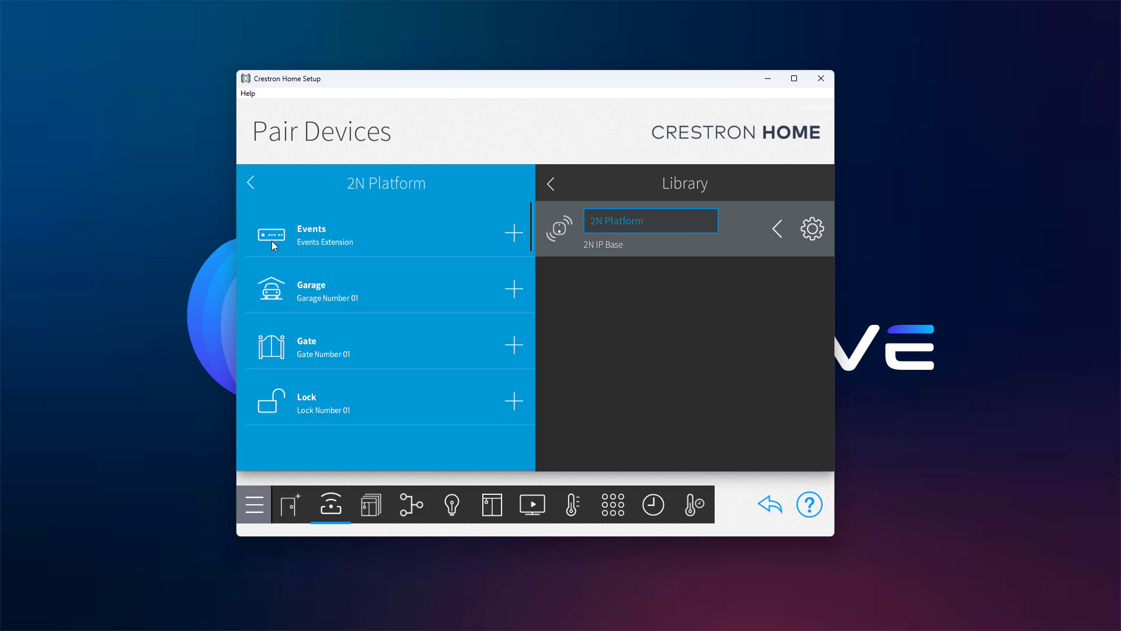
{"action": "left_click_drag", "start_coordinate": [400, 379], "coordinate": [401, 335]}
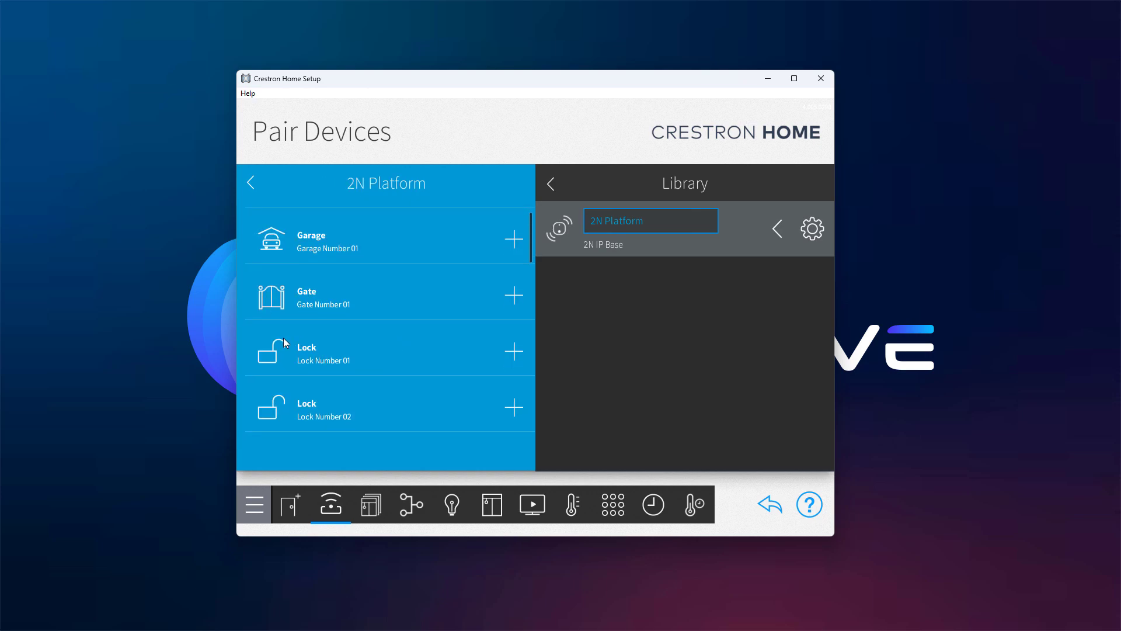
{"action": "left_click", "coordinate": [516, 240]}
{"action": "left_click", "coordinate": [493, 357]}
{"action": "left_click", "coordinate": [610, 318]}
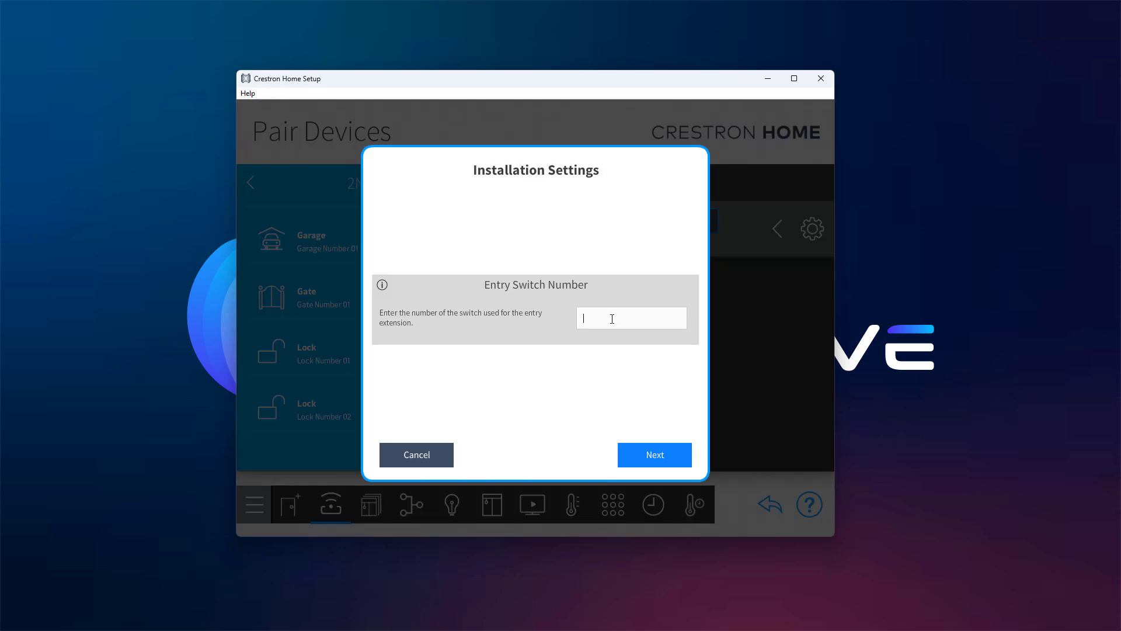
{"action": "type", "text": "3"}
{"action": "left_click", "coordinate": [651, 456]}
Add the Gate and Lock Number 01 extensions with their default names and settings
{"action": "left_click", "coordinate": [513, 290]}
{"action": "left_click", "coordinate": [496, 357]}
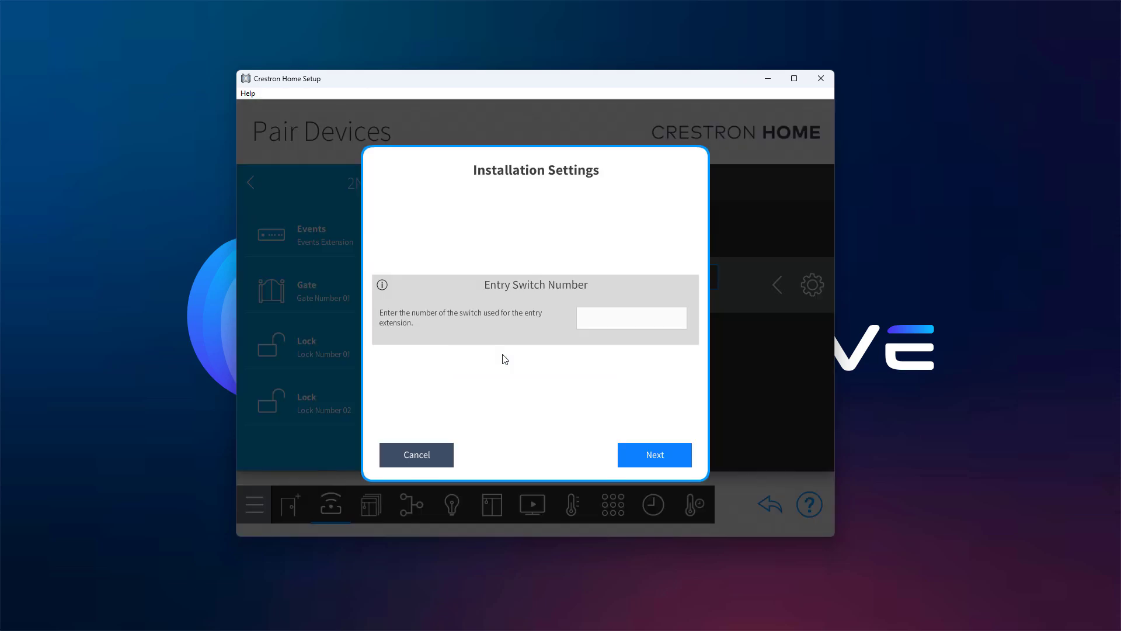
{"action": "left_click", "coordinate": [652, 456]}
{"action": "left_click", "coordinate": [513, 290]}
{"action": "left_click", "coordinate": [496, 357]}
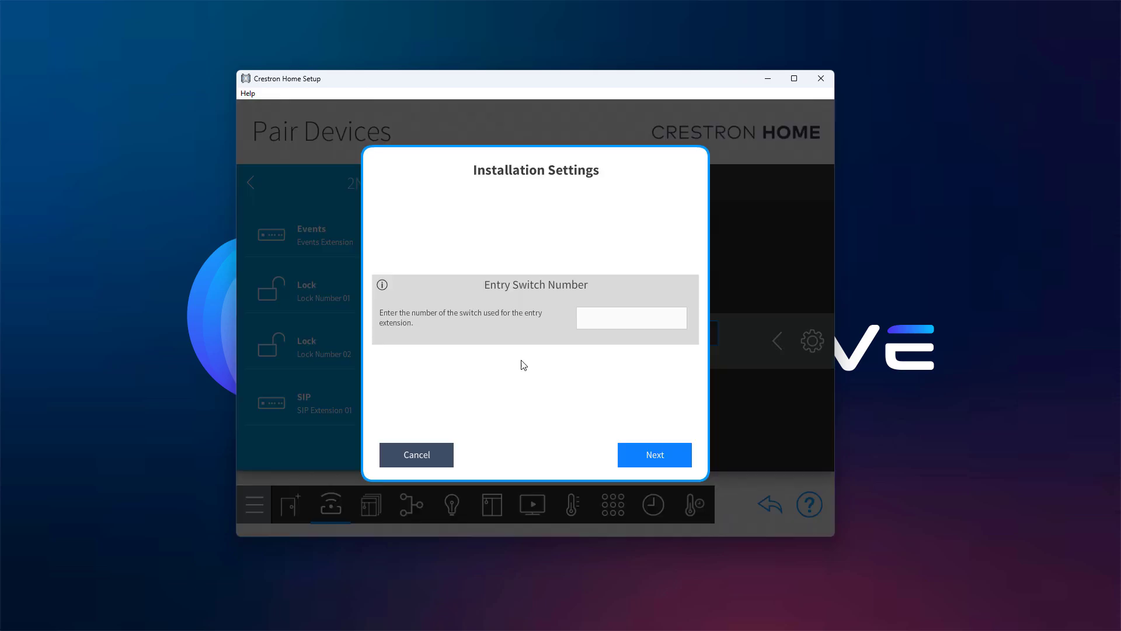
{"action": "left_click", "coordinate": [650, 456]}
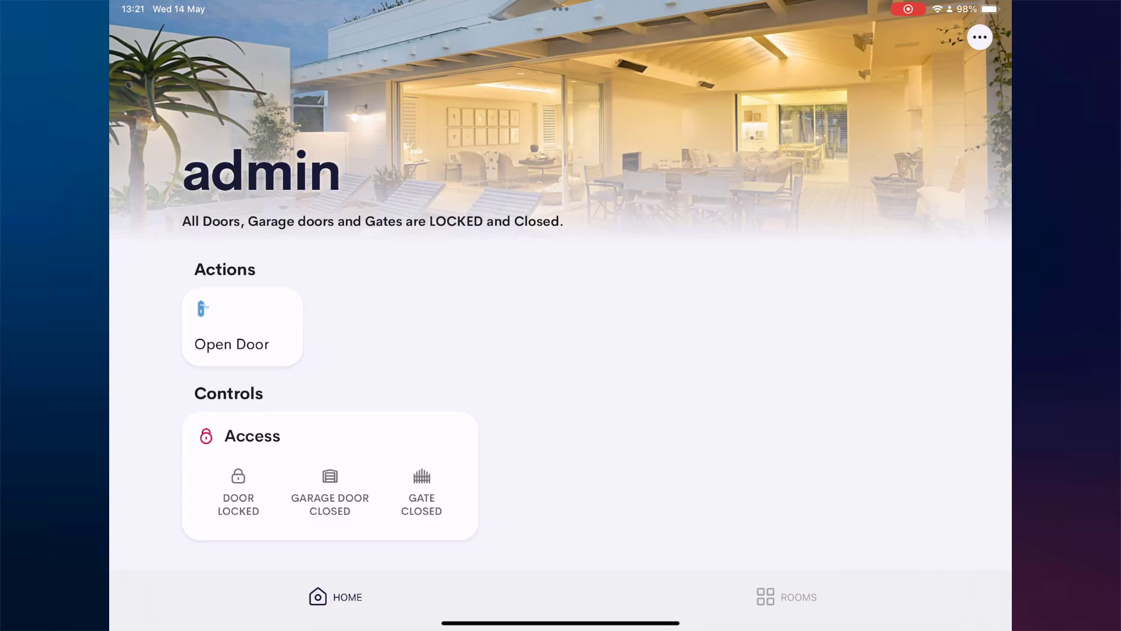
Open the Library room from the Rooms list, then go back to the Home page
{"action": "left_click", "coordinate": [786, 597]}
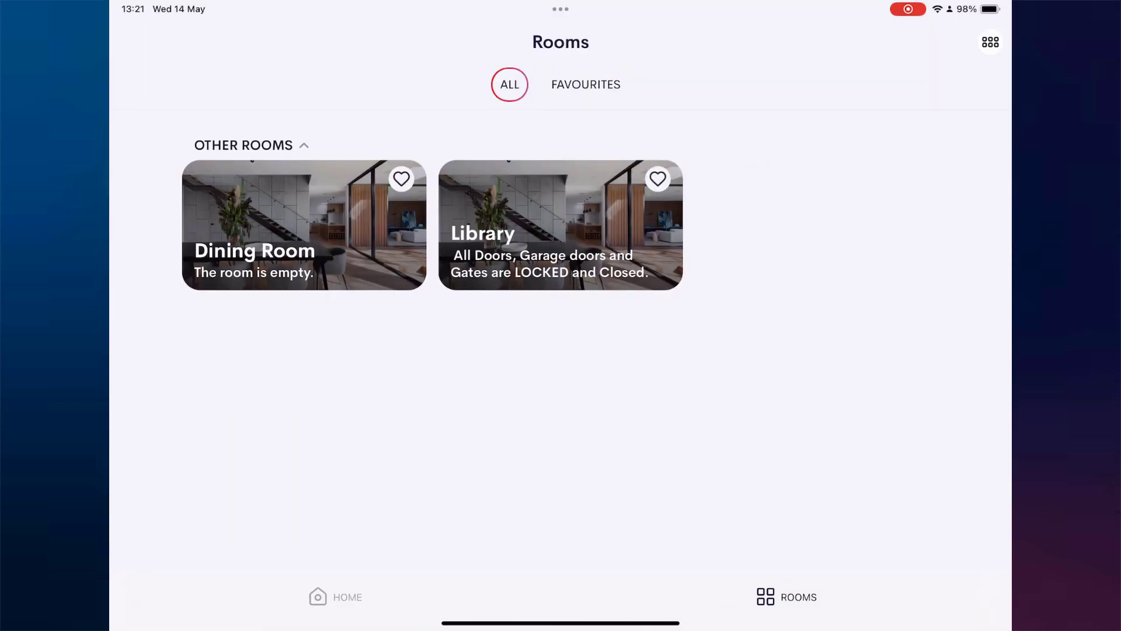
{"action": "left_click", "coordinate": [561, 225]}
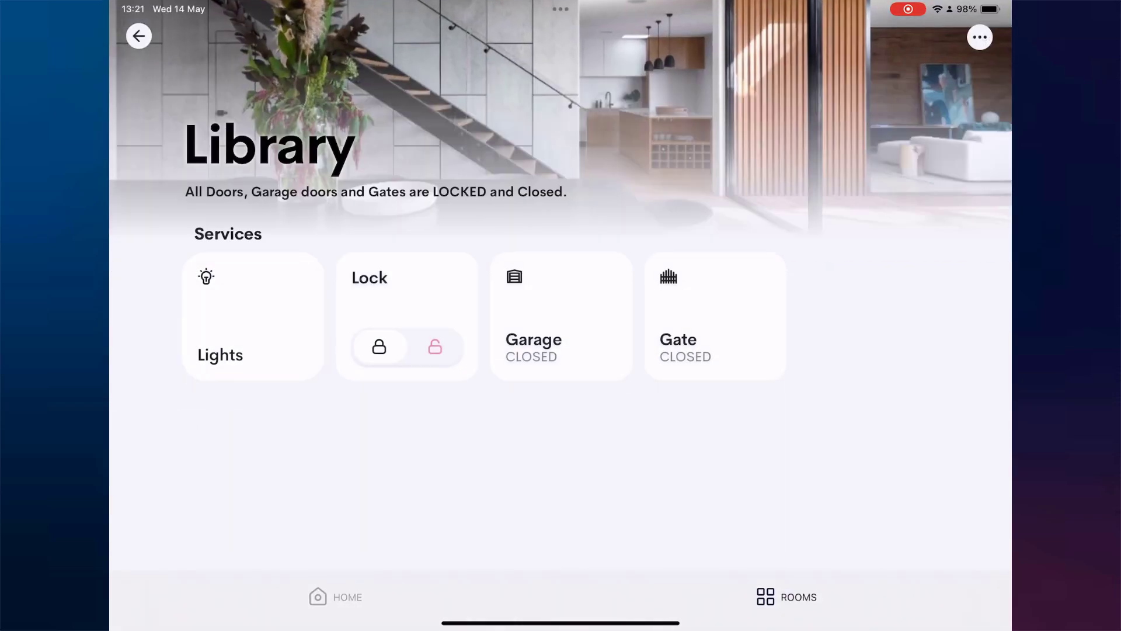
{"action": "left_click", "coordinate": [335, 596]}
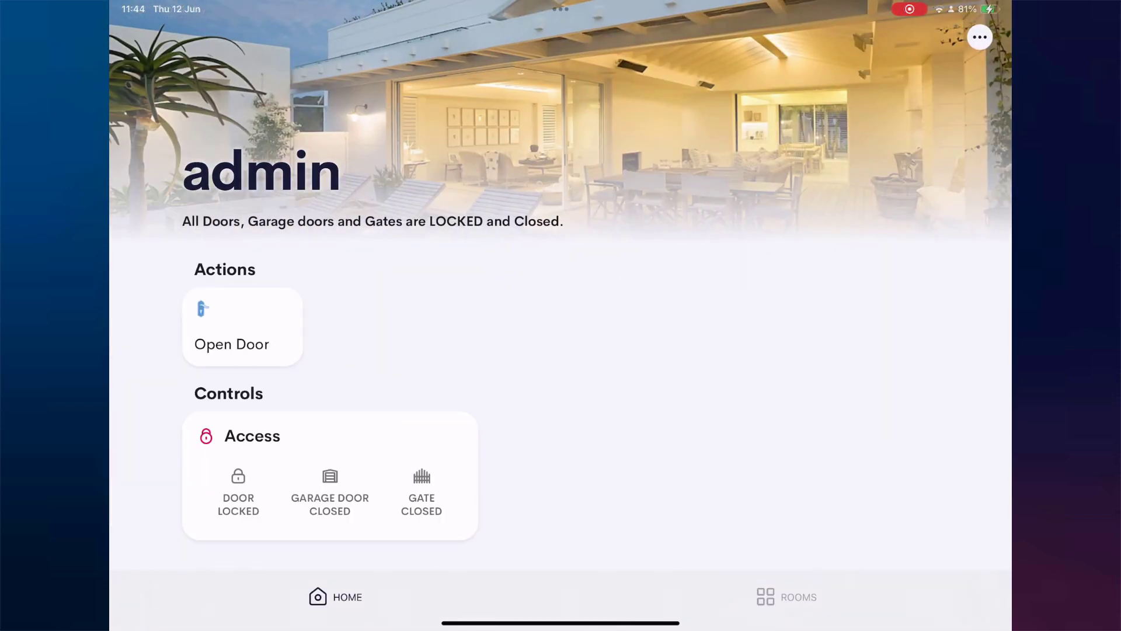
Open the Access card, then the smart access user management page
{"action": "left_click", "coordinate": [252, 436]}
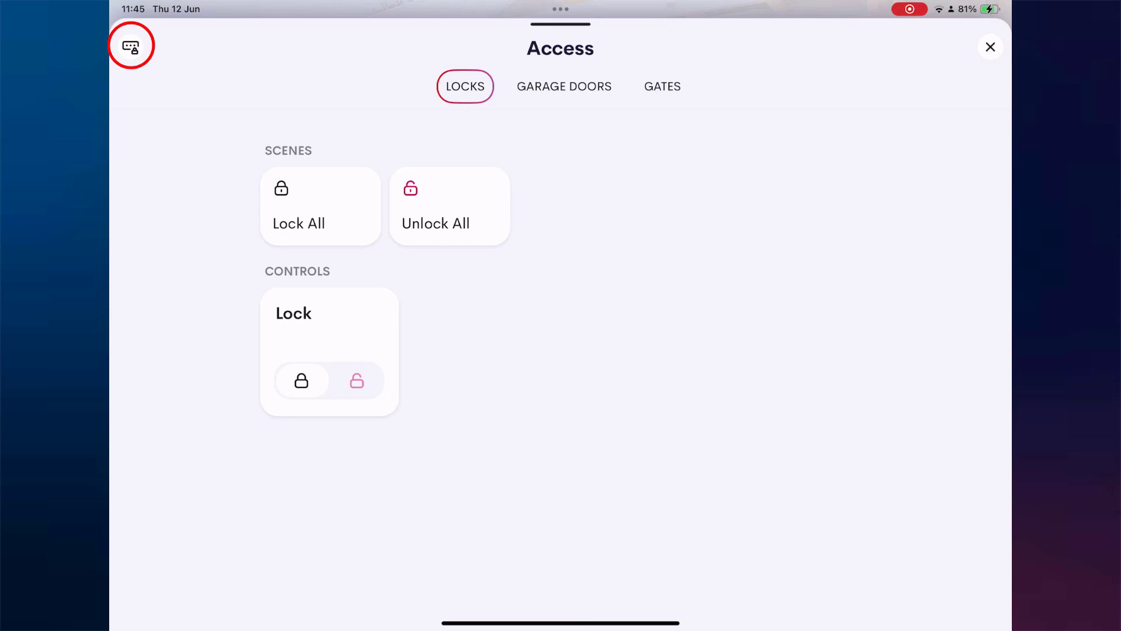
{"action": "left_click", "coordinate": [131, 46]}
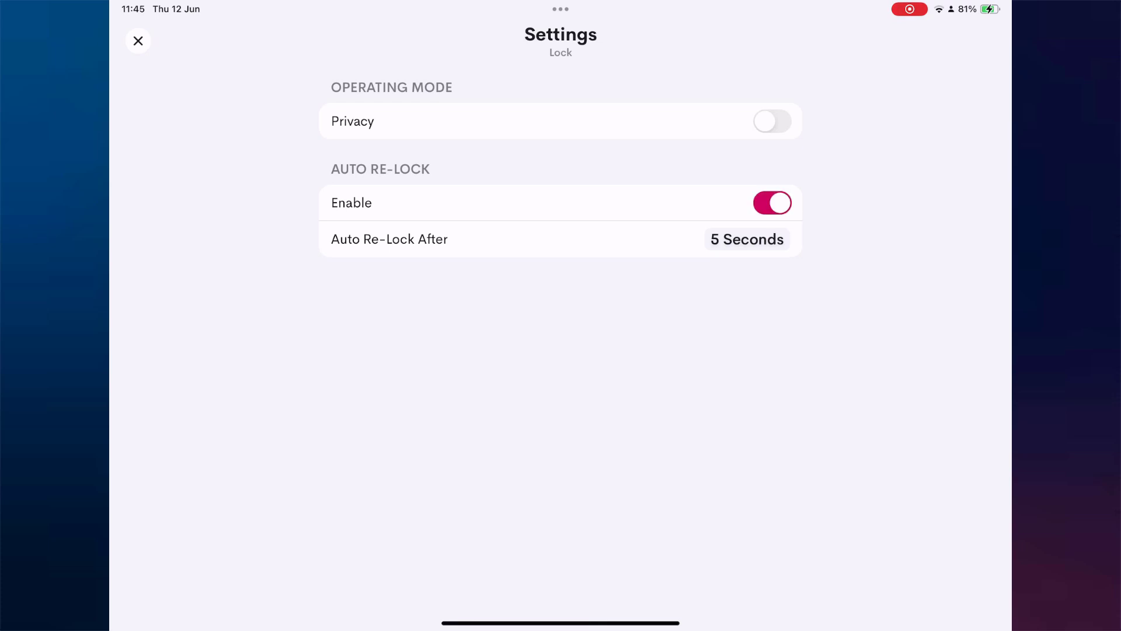
{"action": "left_click", "coordinate": [138, 40]}
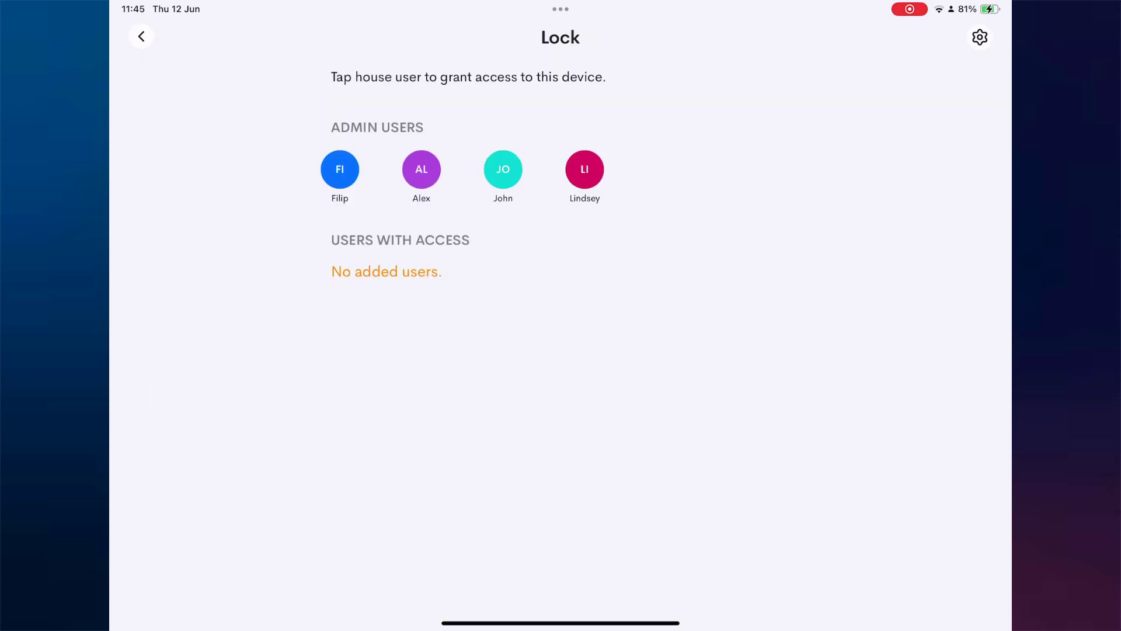
{"action": "left_click", "coordinate": [137, 35]}
{"action": "left_click", "coordinate": [141, 37]}
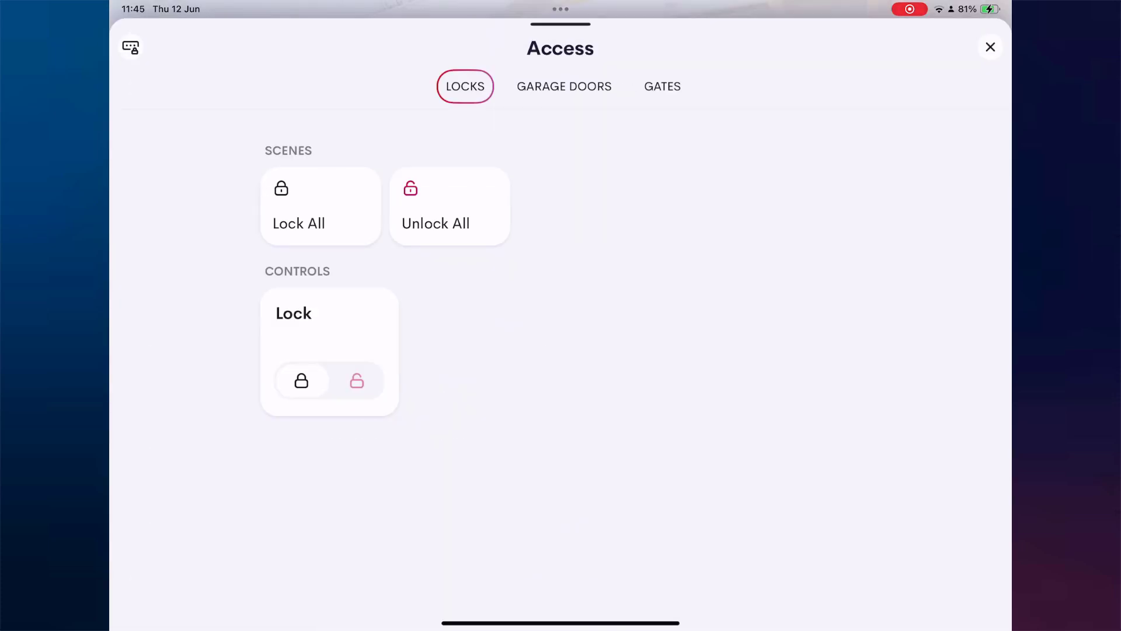
{"action": "left_click", "coordinate": [357, 380]}
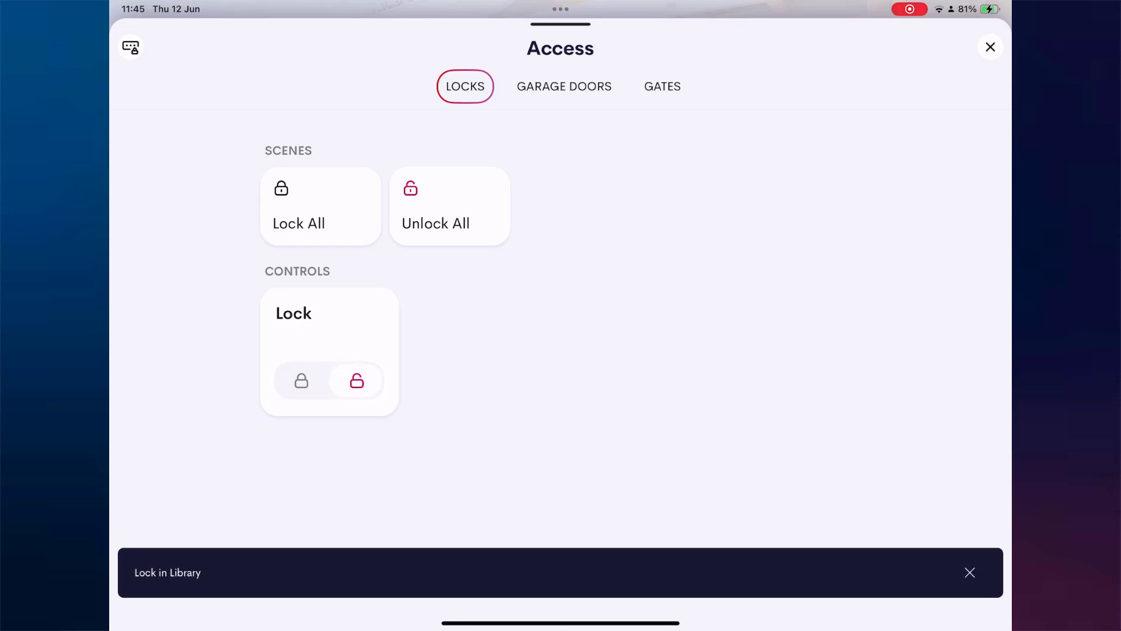
{"action": "left_click", "coordinate": [302, 381]}
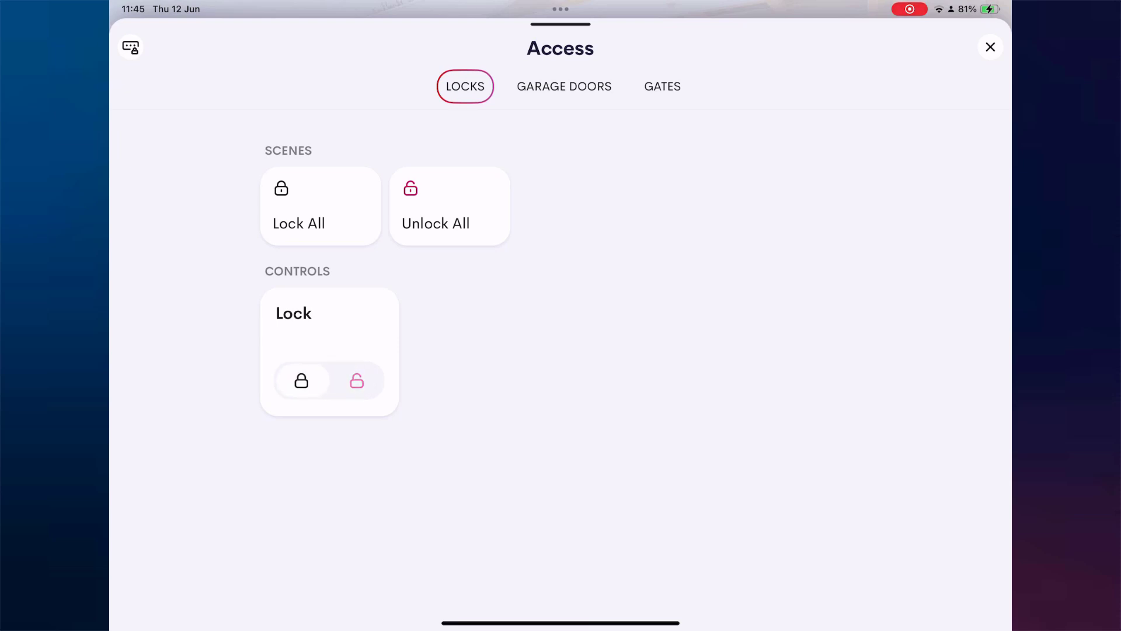
In the Lock's Smart Access settings, disable Auto Re-Lock and enable Privacy operating mode
{"action": "left_click", "coordinate": [130, 47]}
{"action": "left_click", "coordinate": [386, 297]}
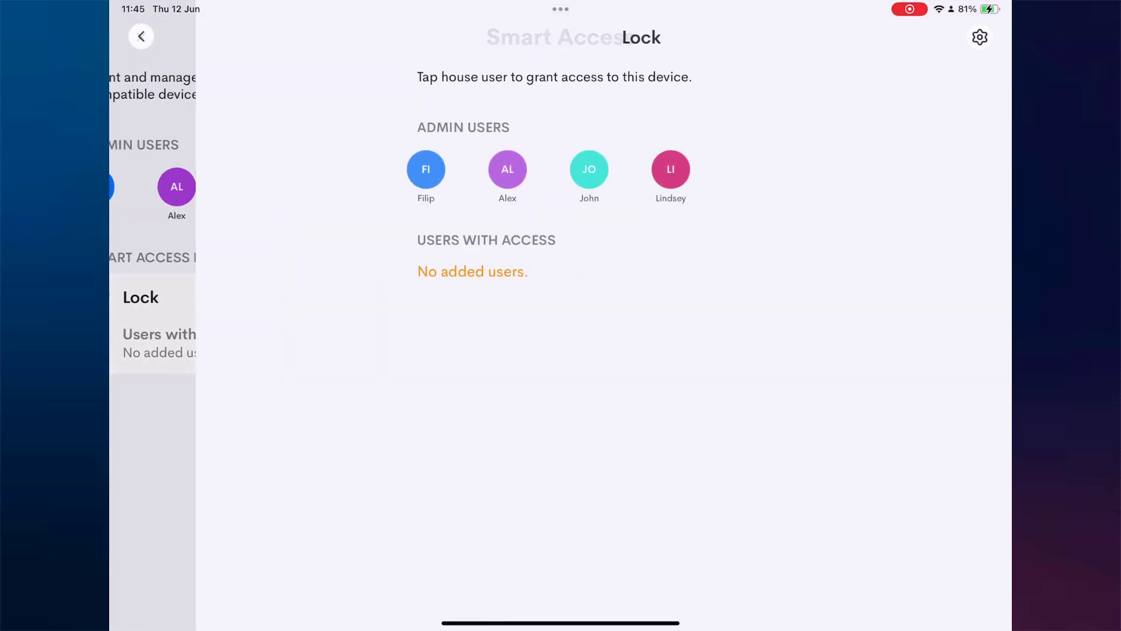
{"action": "left_click", "coordinate": [979, 35]}
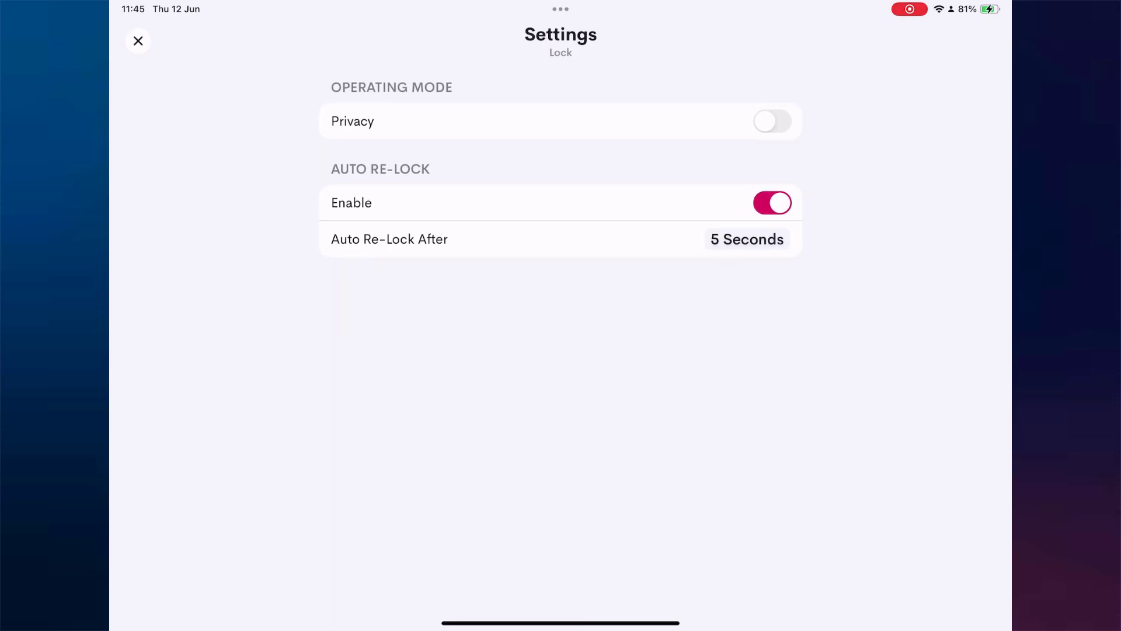
{"action": "left_click", "coordinate": [772, 203]}
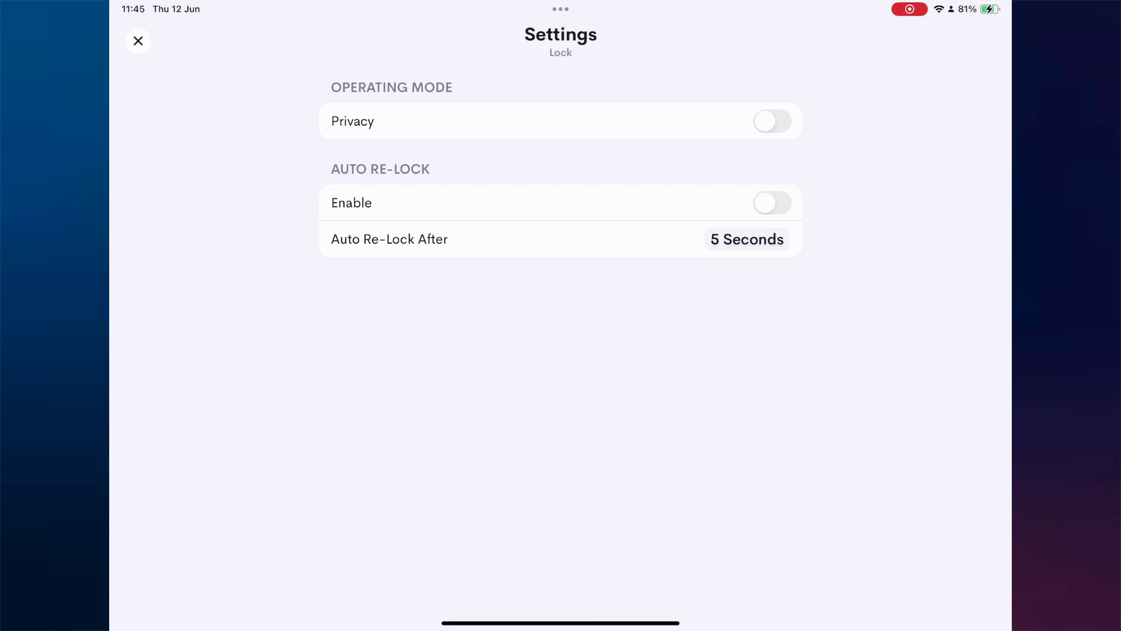
{"action": "left_click", "coordinate": [772, 121]}
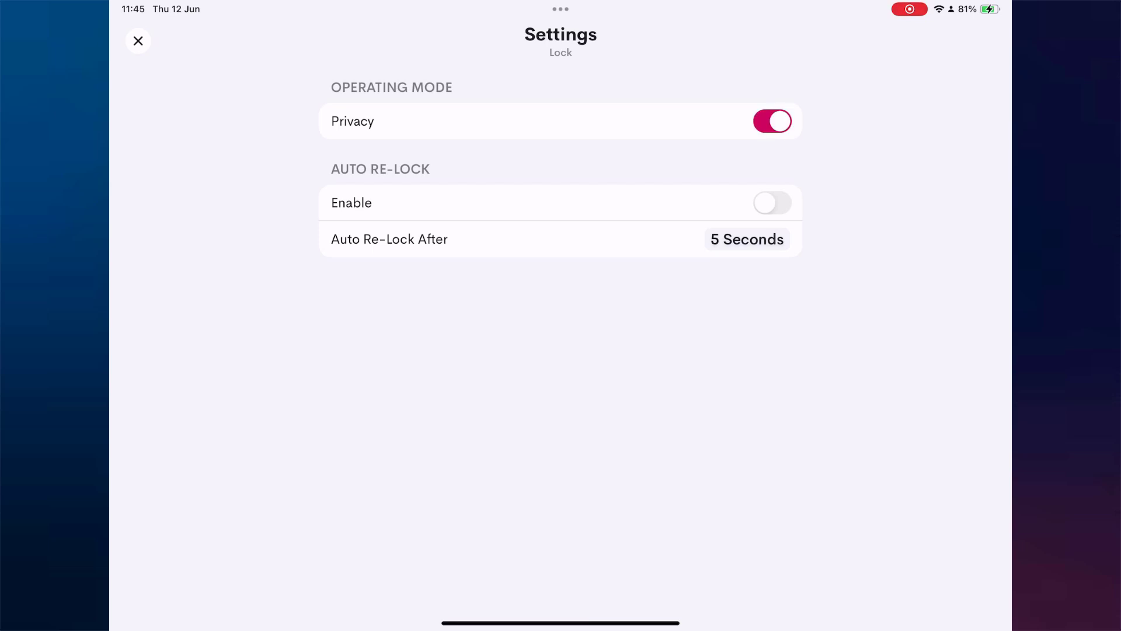
Return to Smart Access, open the Lock's access controls and attempt to unlock it twice
{"action": "left_click", "coordinate": [138, 41]}
{"action": "left_click", "coordinate": [140, 35]}
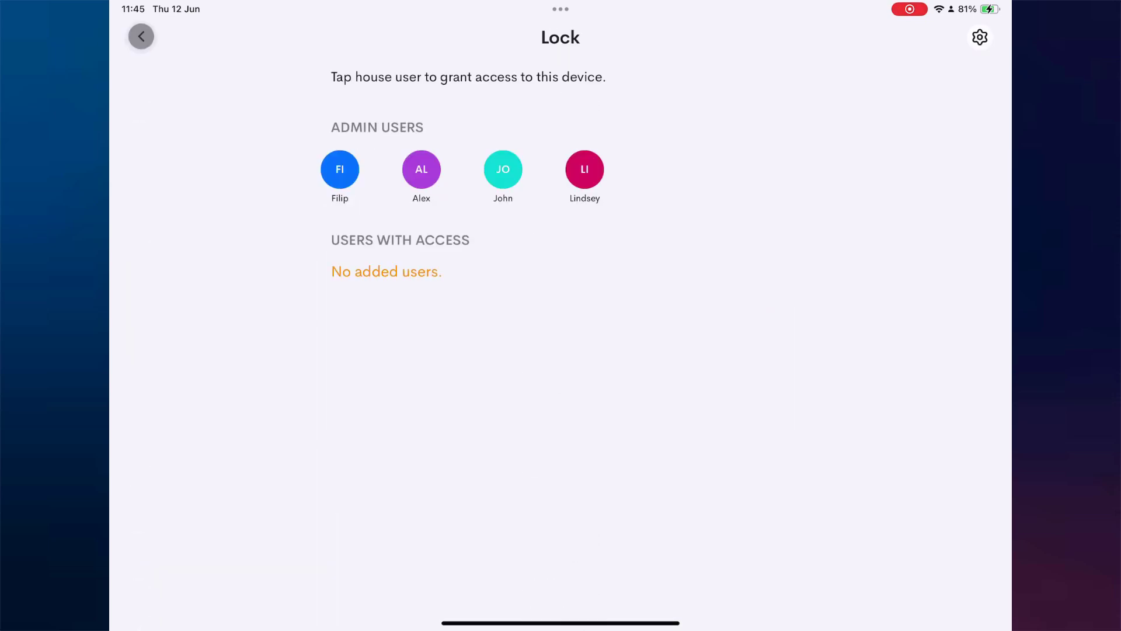
{"action": "left_click", "coordinate": [385, 298]}
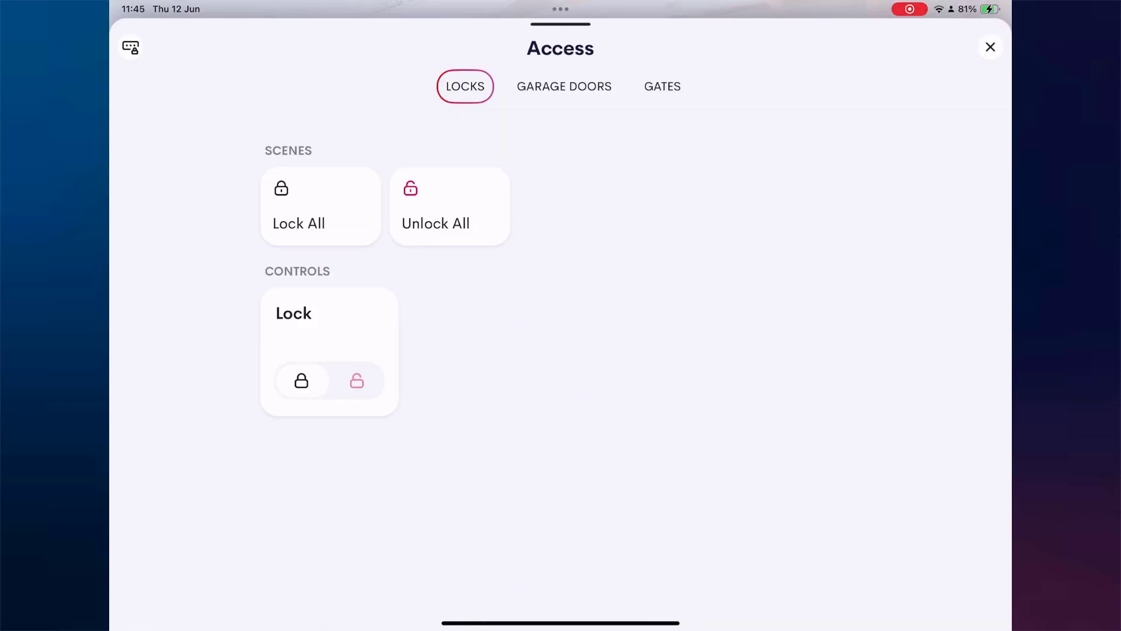
{"action": "left_click", "coordinate": [356, 381]}
{"action": "left_click", "coordinate": [357, 381]}
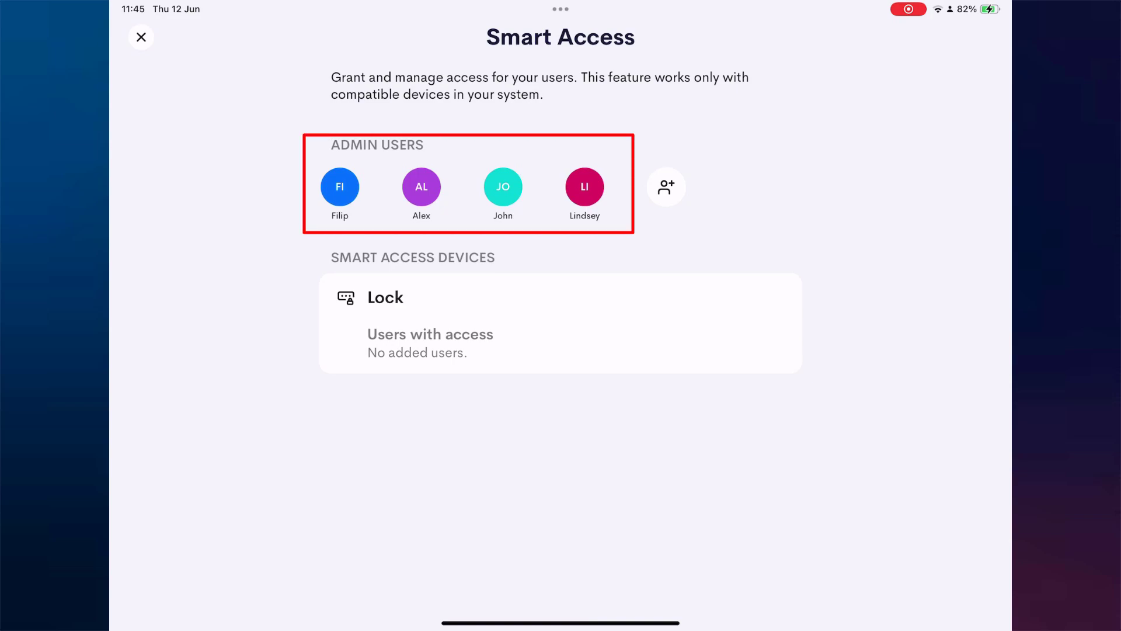
Open the Lock's access page and select the first admin user to grant access
{"action": "left_click", "coordinate": [409, 315]}
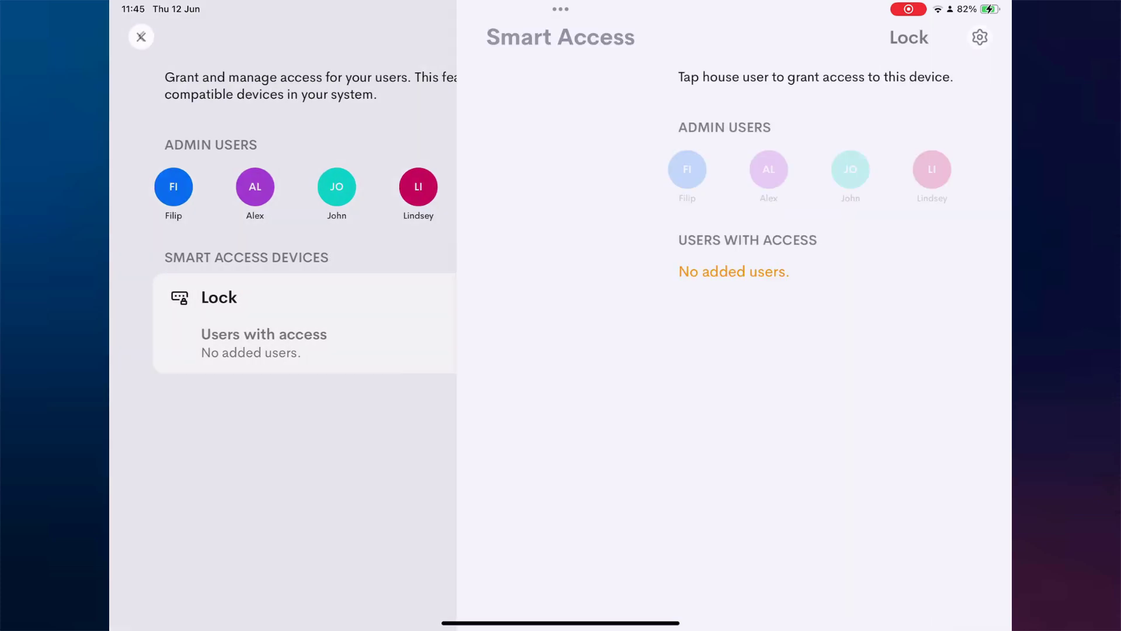
{"action": "left_click", "coordinate": [340, 170]}
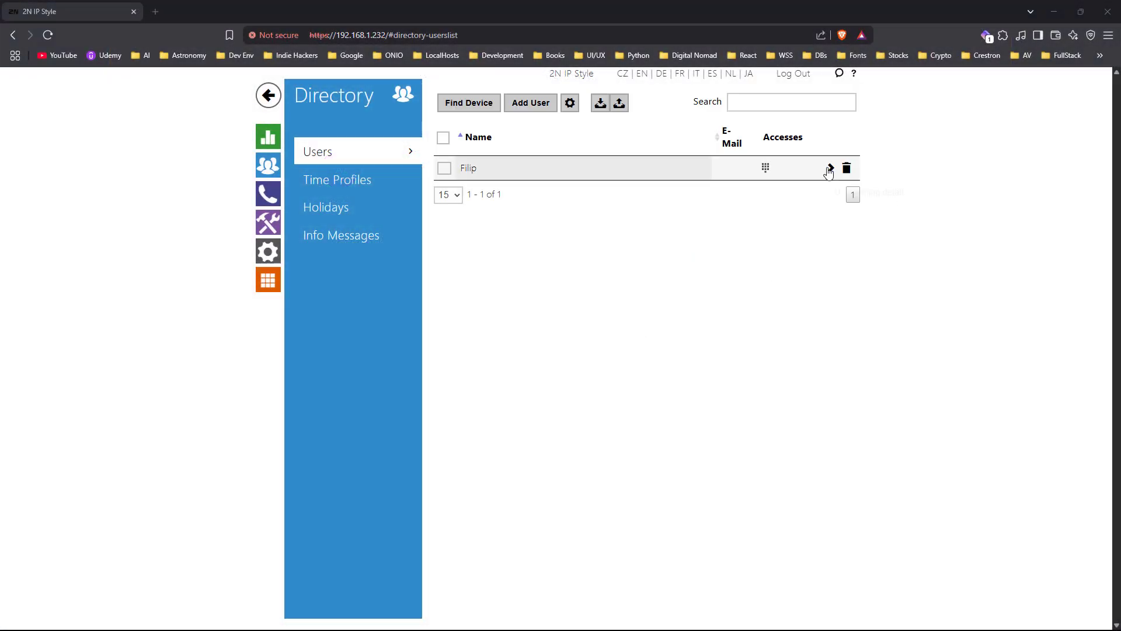
Open the user's 2N Directory record, expand User Codes to check the Switch 1 code, then go back
{"action": "left_click", "coordinate": [830, 169]}
{"action": "scroll", "coordinate": [540, 437], "scroll_direction": "down", "scroll_amount": 8}
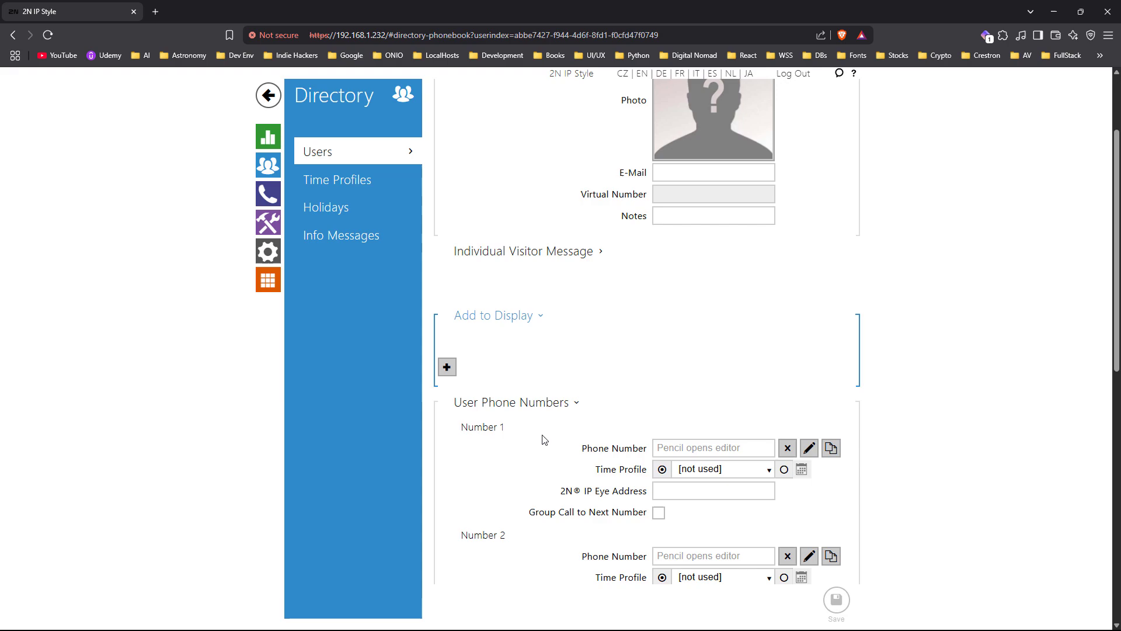
{"action": "scroll", "coordinate": [520, 409], "scroll_direction": "down", "scroll_amount": 2}
{"action": "left_click", "coordinate": [496, 384]}
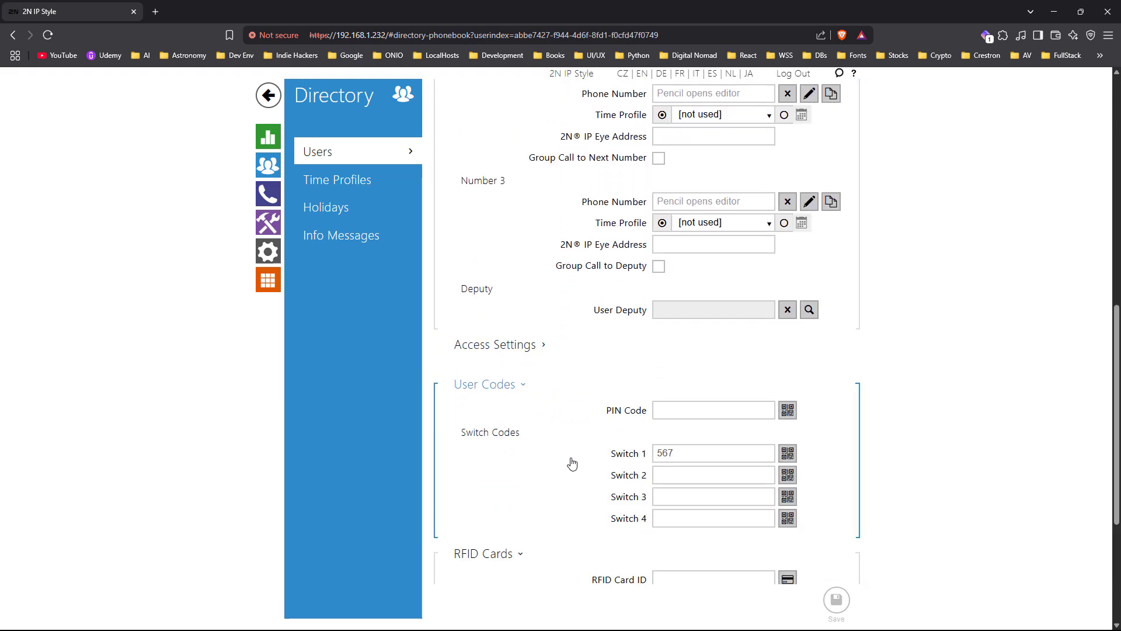
{"action": "scroll", "coordinate": [570, 463], "scroll_direction": "up", "scroll_amount": 3}
{"action": "scroll", "coordinate": [552, 459], "scroll_direction": "up", "scroll_amount": 7}
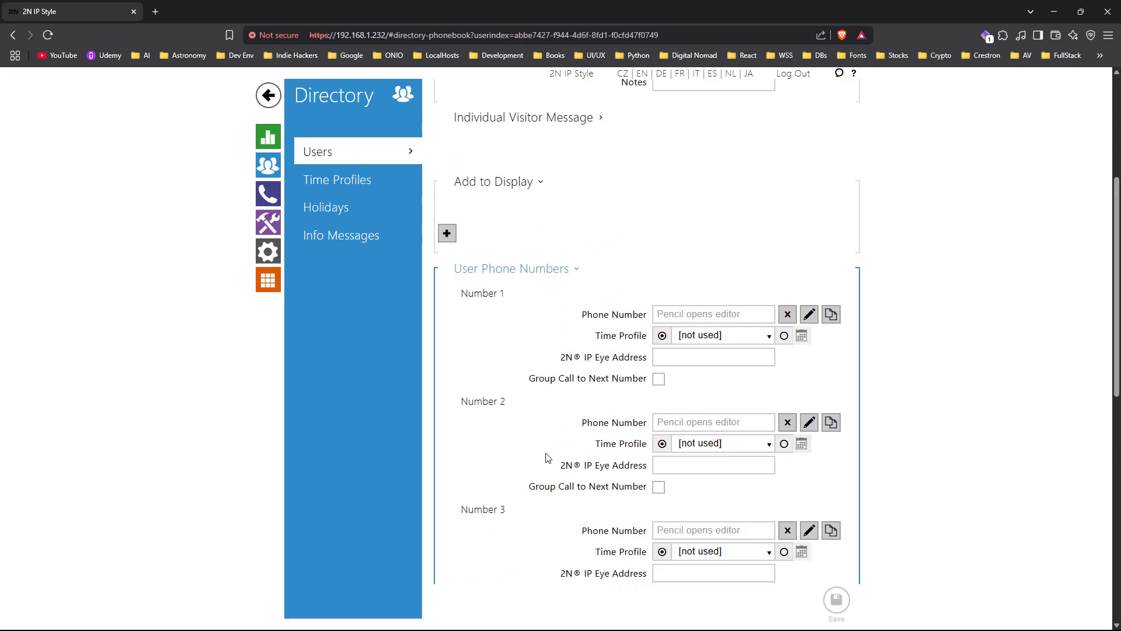
{"action": "left_click", "coordinate": [448, 98]}
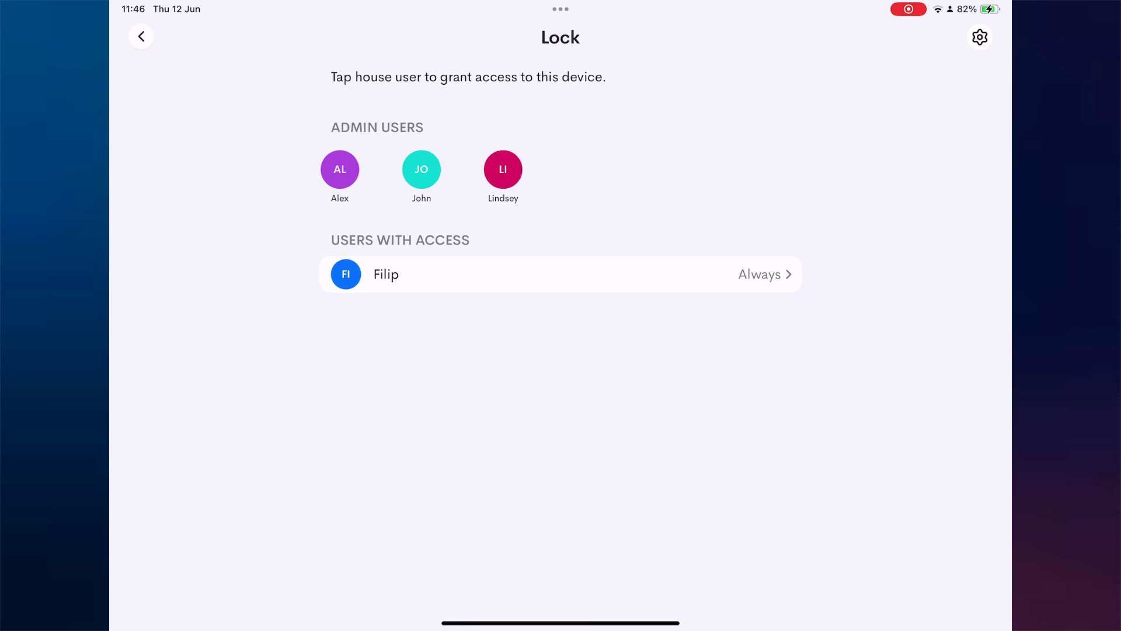
Grant the second admin user recurring lock access on Sunday, Tuesday, Thursday and Friday
{"action": "left_click", "coordinate": [340, 169]}
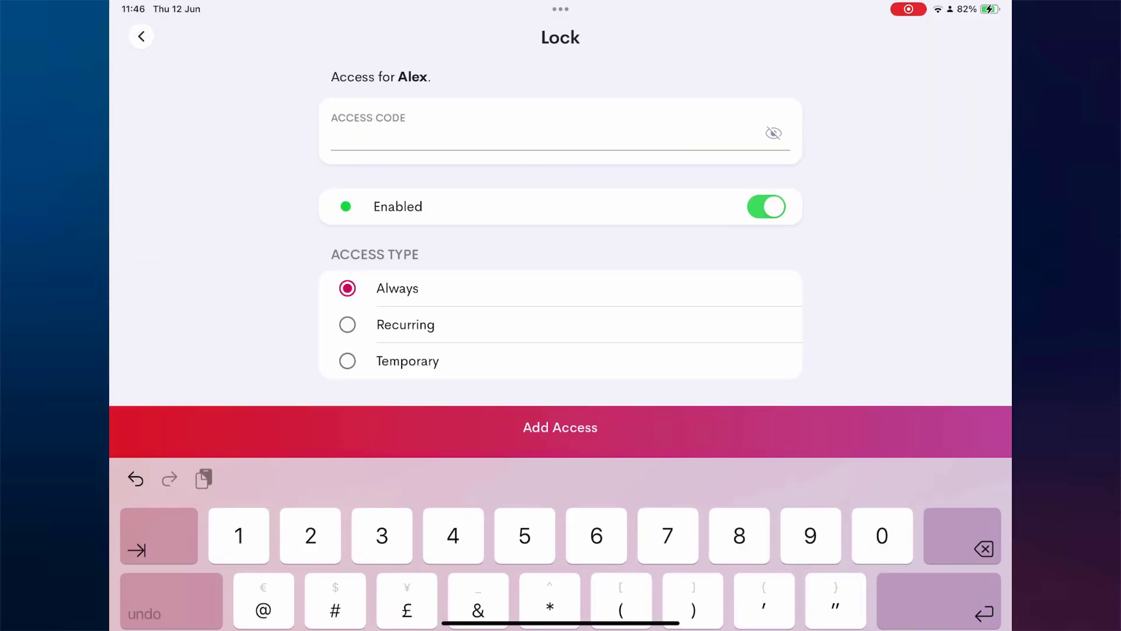
{"action": "left_click", "coordinate": [405, 325]}
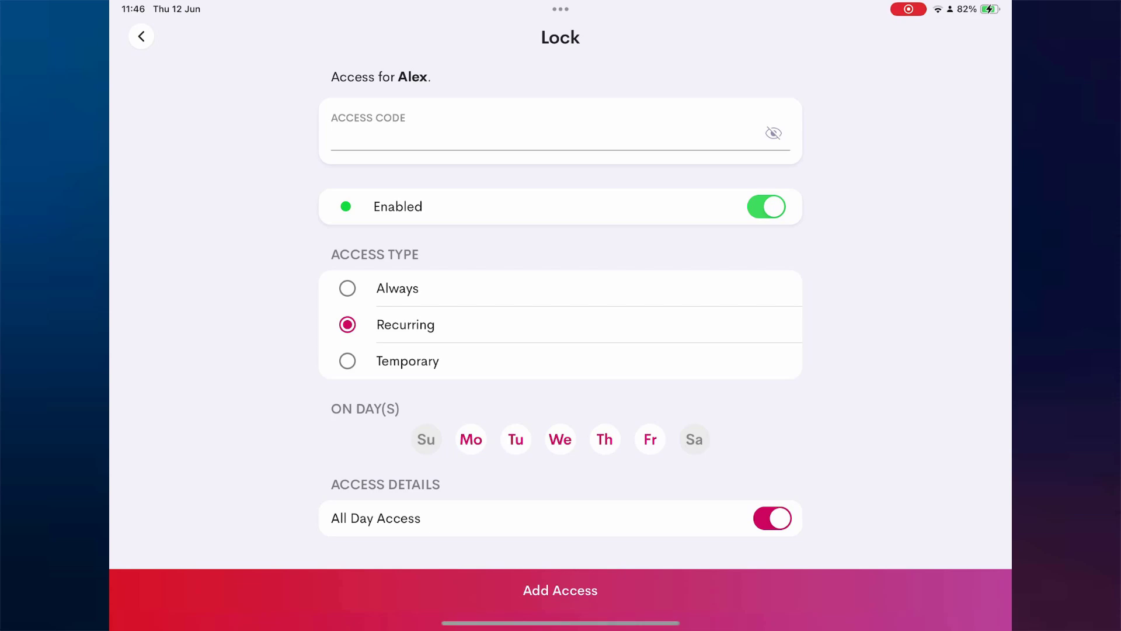
{"action": "left_click", "coordinate": [560, 440]}
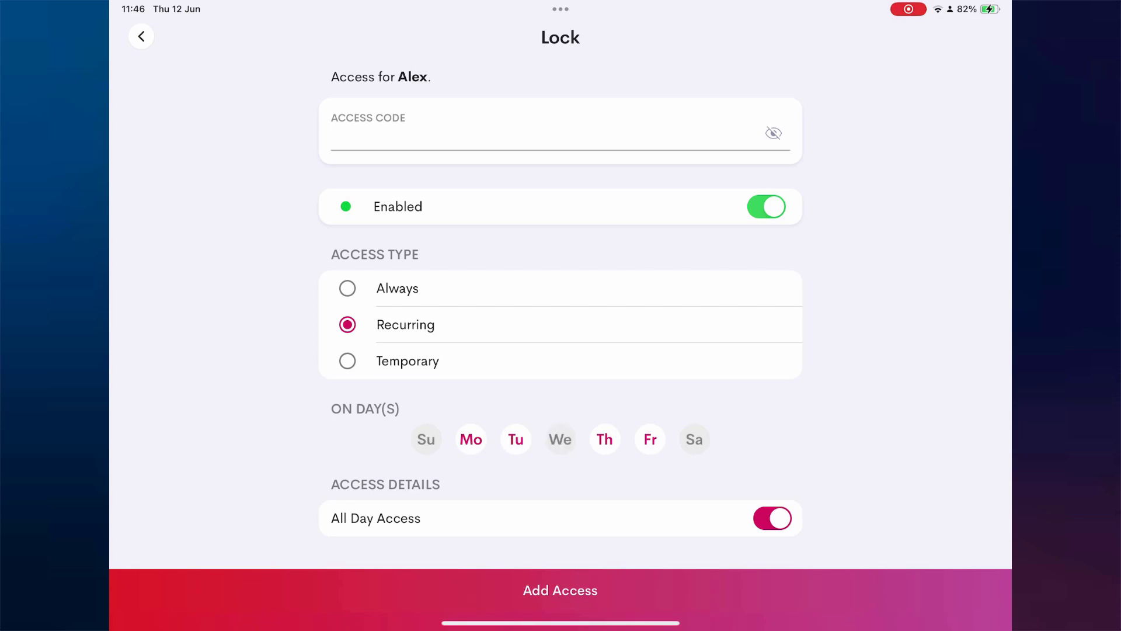
{"action": "left_click", "coordinate": [426, 439]}
{"action": "left_click", "coordinate": [471, 439]}
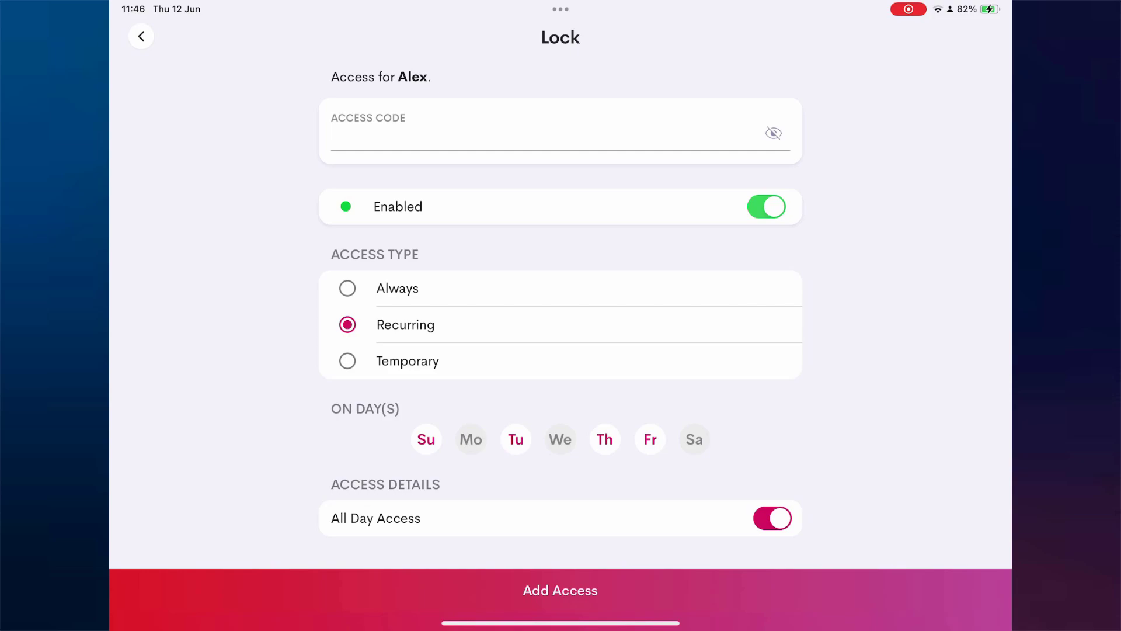
{"action": "left_click", "coordinate": [560, 590]}
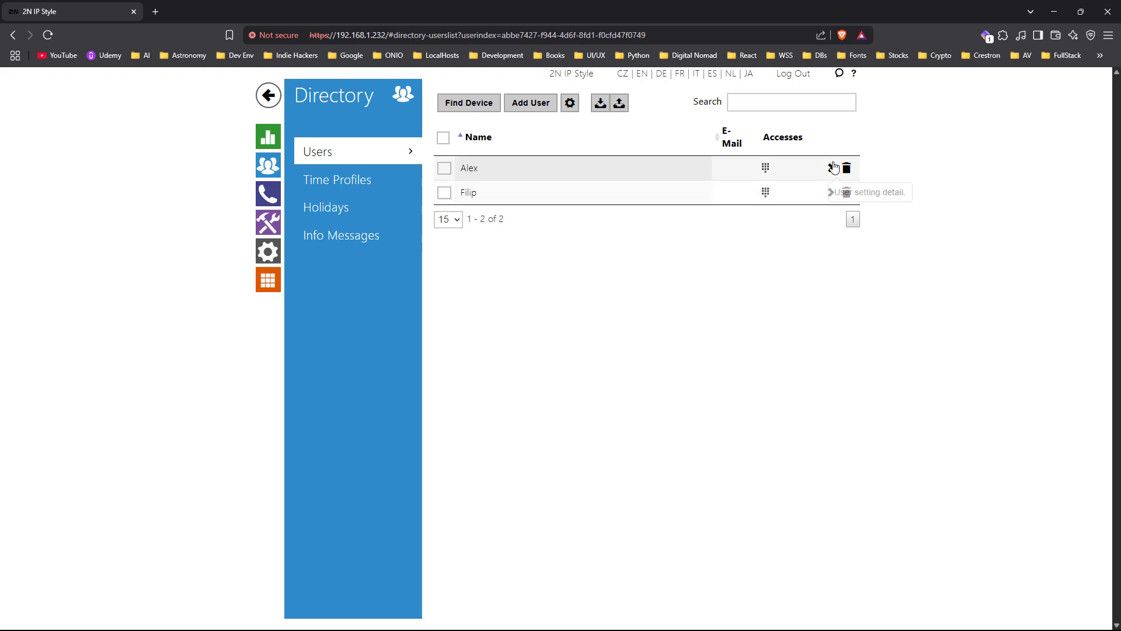
In 2N, expand the second user's Access Settings and view their all-day Su/Tu/Th/Fr time profile
{"action": "left_click", "coordinate": [832, 168]}
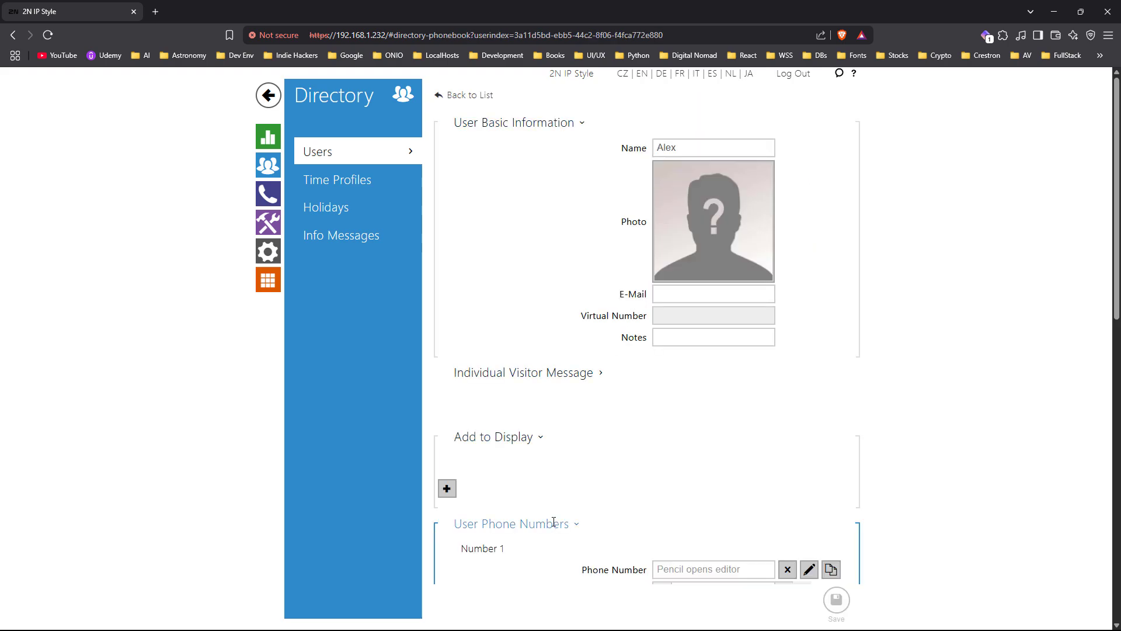
{"action": "scroll", "coordinate": [553, 521], "scroll_direction": "down", "scroll_amount": 1}
{"action": "left_click", "coordinate": [533, 461]}
{"action": "scroll", "coordinate": [533, 462], "scroll_direction": "down", "scroll_amount": 2}
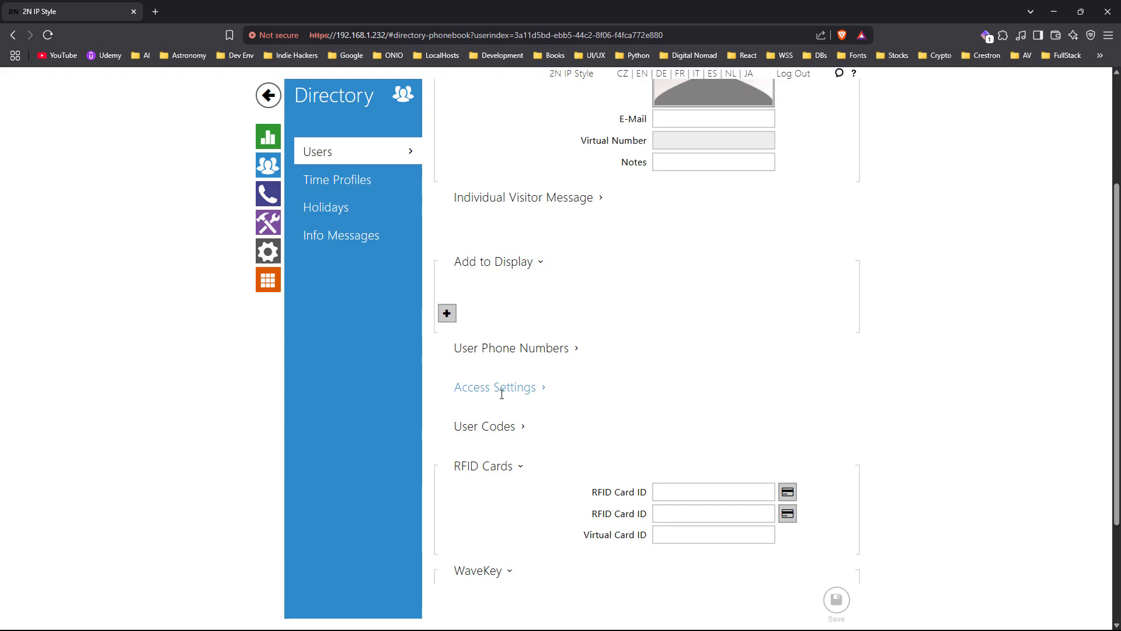
{"action": "left_click", "coordinate": [502, 388]}
{"action": "scroll", "coordinate": [499, 450], "scroll_direction": "down", "scroll_amount": 2}
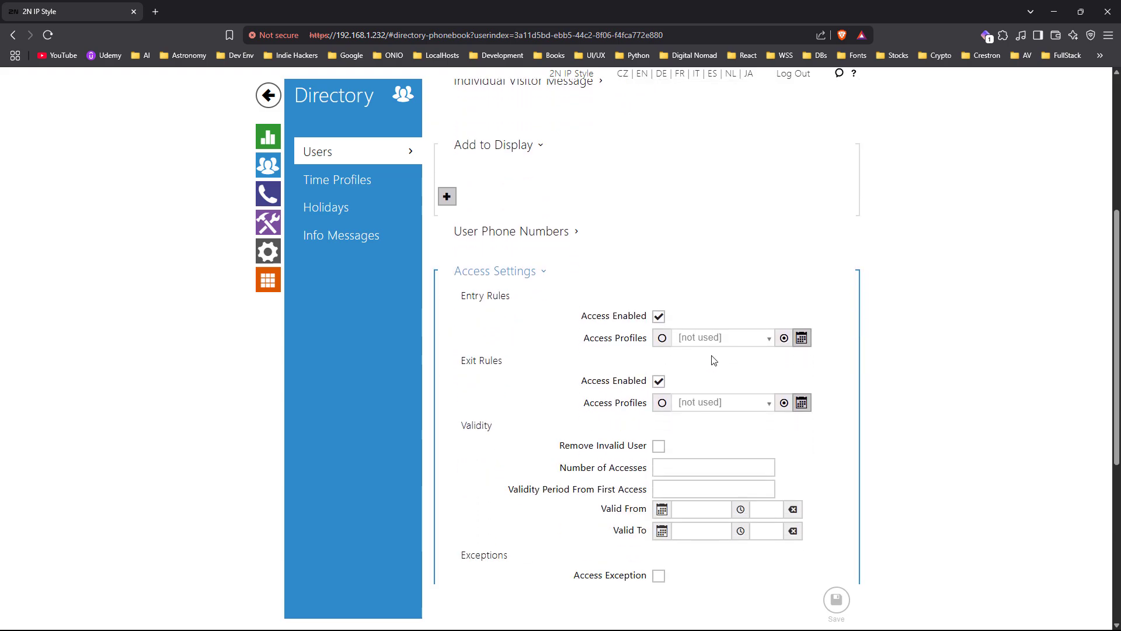
{"action": "left_click", "coordinate": [802, 339]}
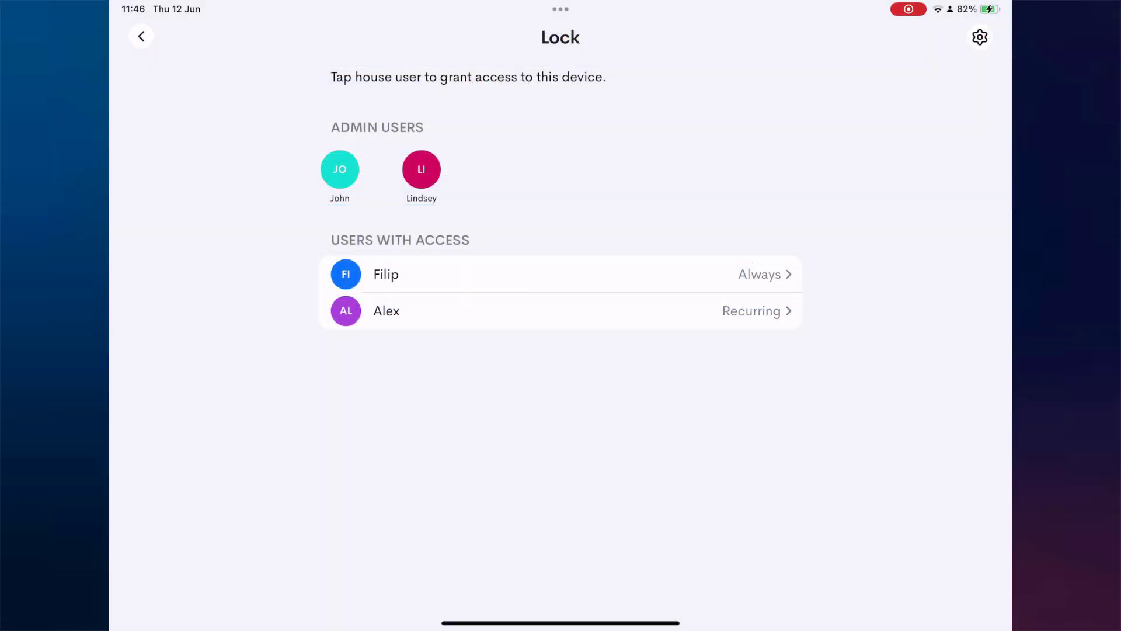
Grant the third user recurring access on Mo, Tu, Th, Fr from 9:58 to 17:00
{"action": "left_click", "coordinate": [340, 169]}
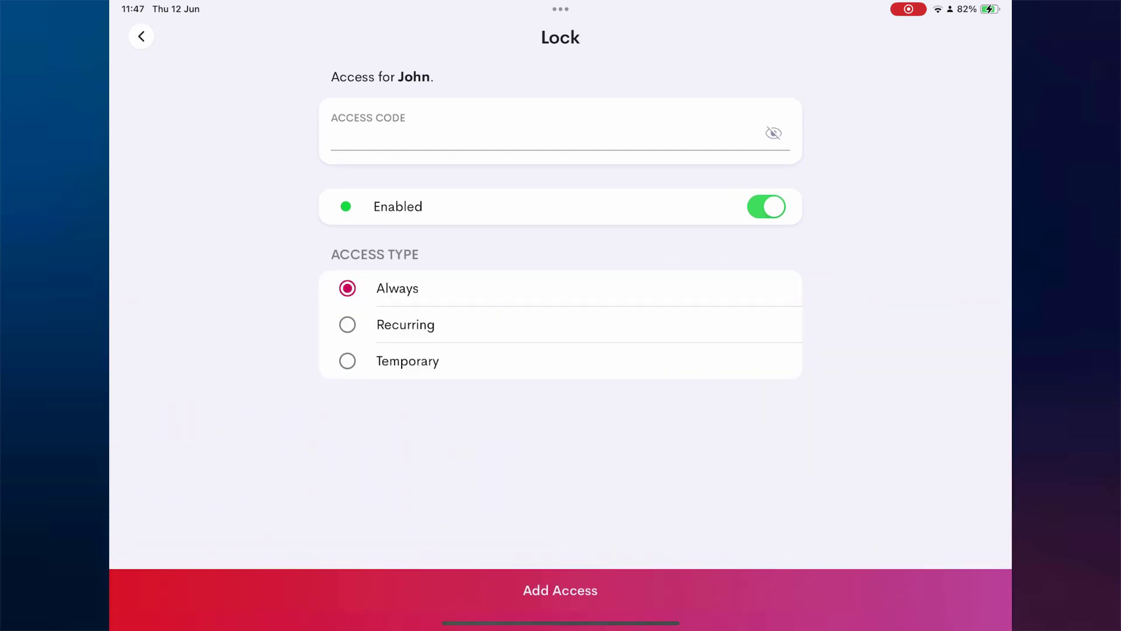
{"action": "left_click", "coordinate": [406, 325]}
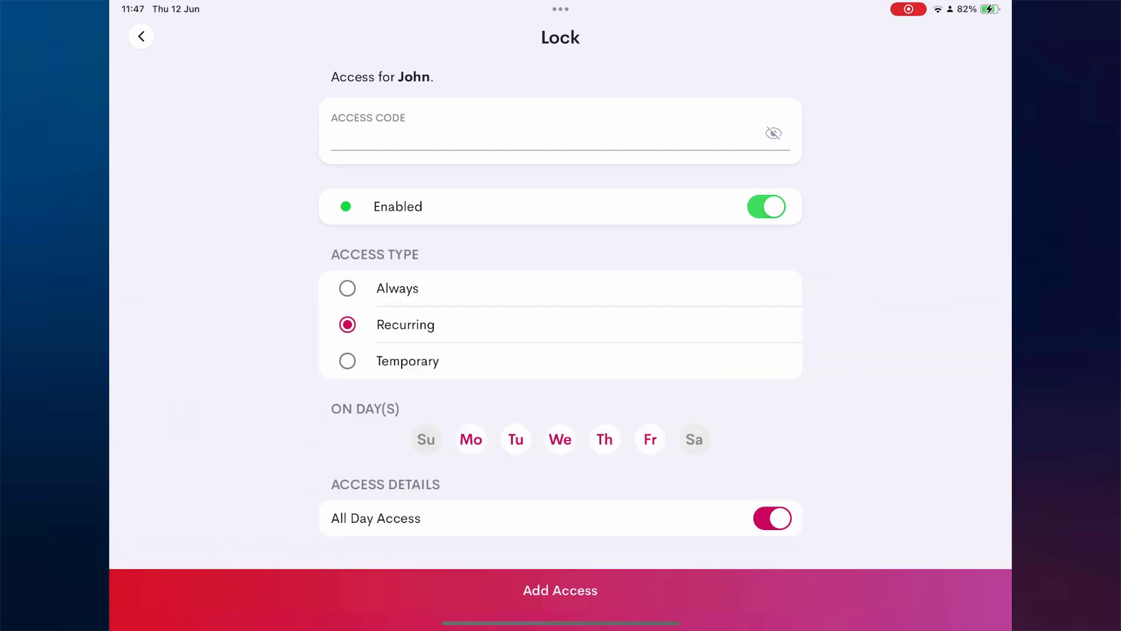
{"action": "left_click", "coordinate": [560, 439]}
{"action": "left_click", "coordinate": [772, 518]}
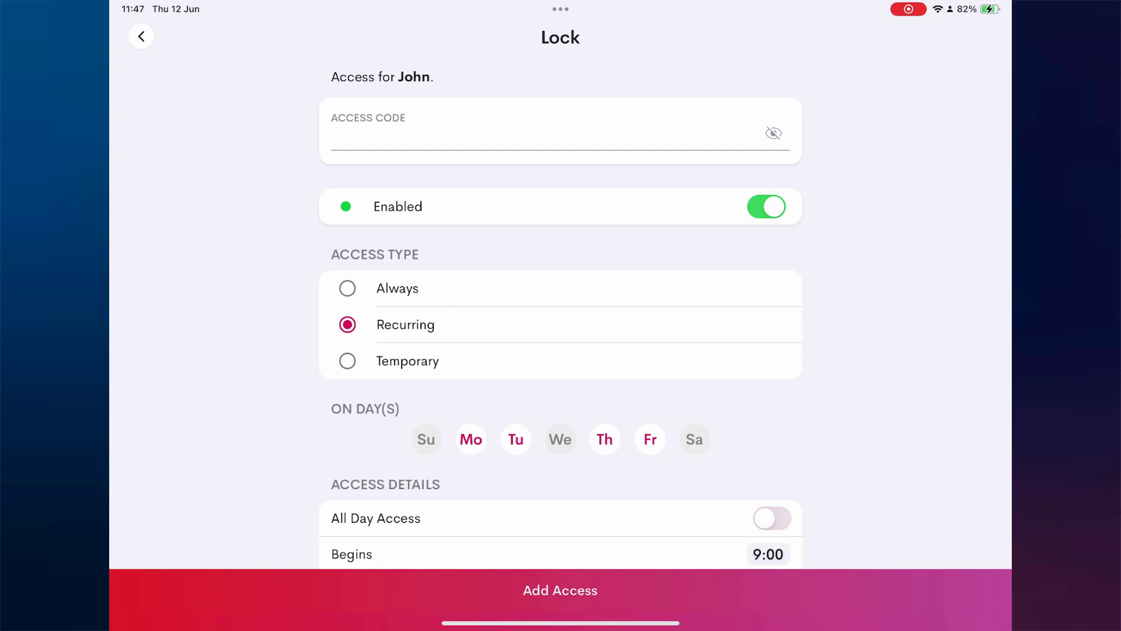
{"action": "scroll", "coordinate": [560, 350], "scroll_direction": "down", "scroll_amount": 2}
{"action": "left_click", "coordinate": [767, 503]}
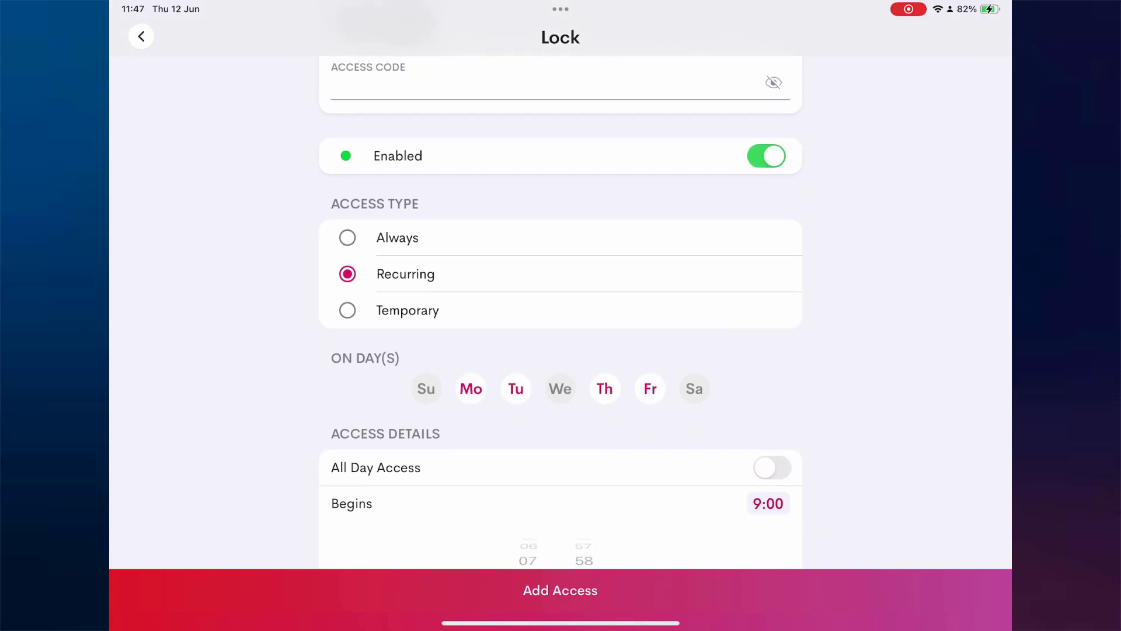
{"action": "left_click_drag", "start_coordinate": [584, 549], "coordinate": [584, 566]}
{"action": "left_click", "coordinate": [560, 589]}
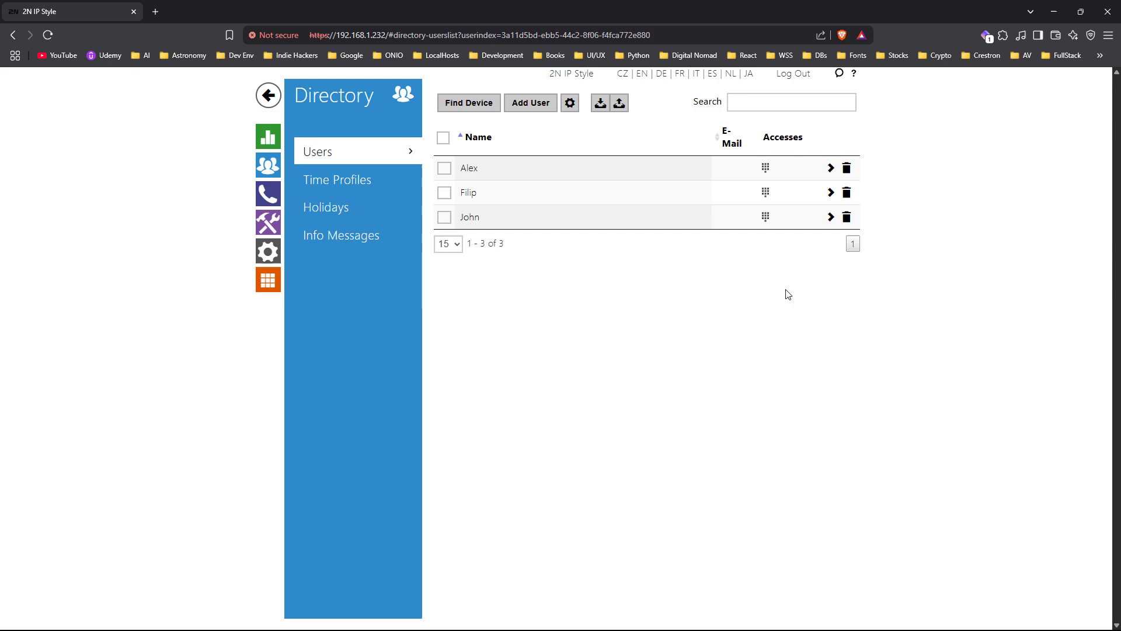
Check the third user's 09:58–17:00 Mo/Tu/Th/Fr time profile in 2N, then close it
{"action": "left_click", "coordinate": [830, 217]}
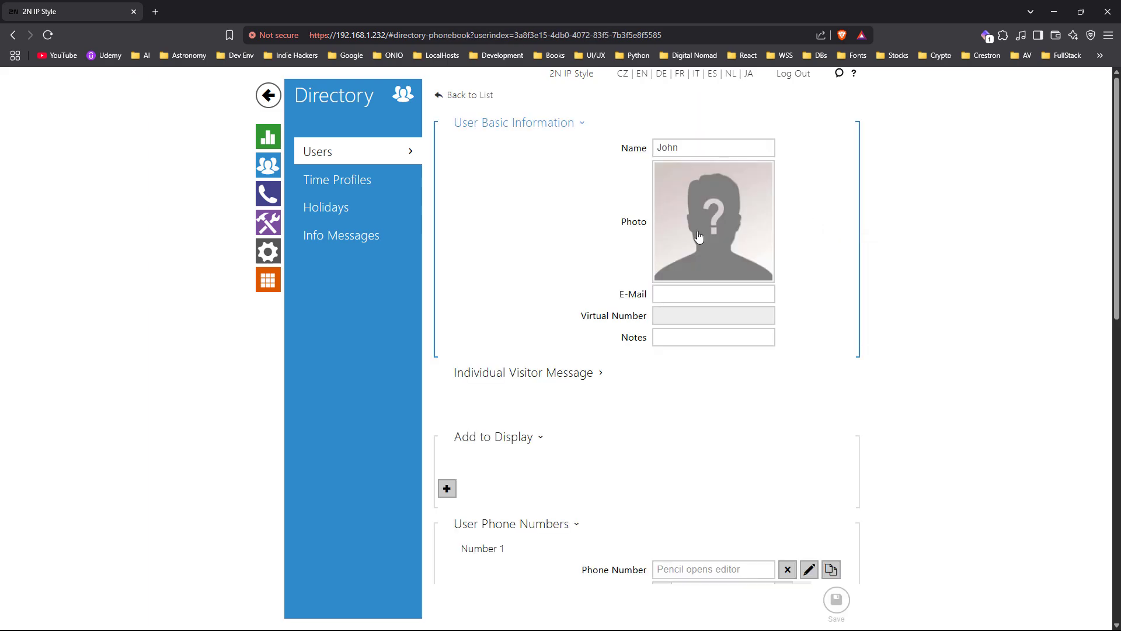
{"action": "left_click", "coordinate": [566, 524]}
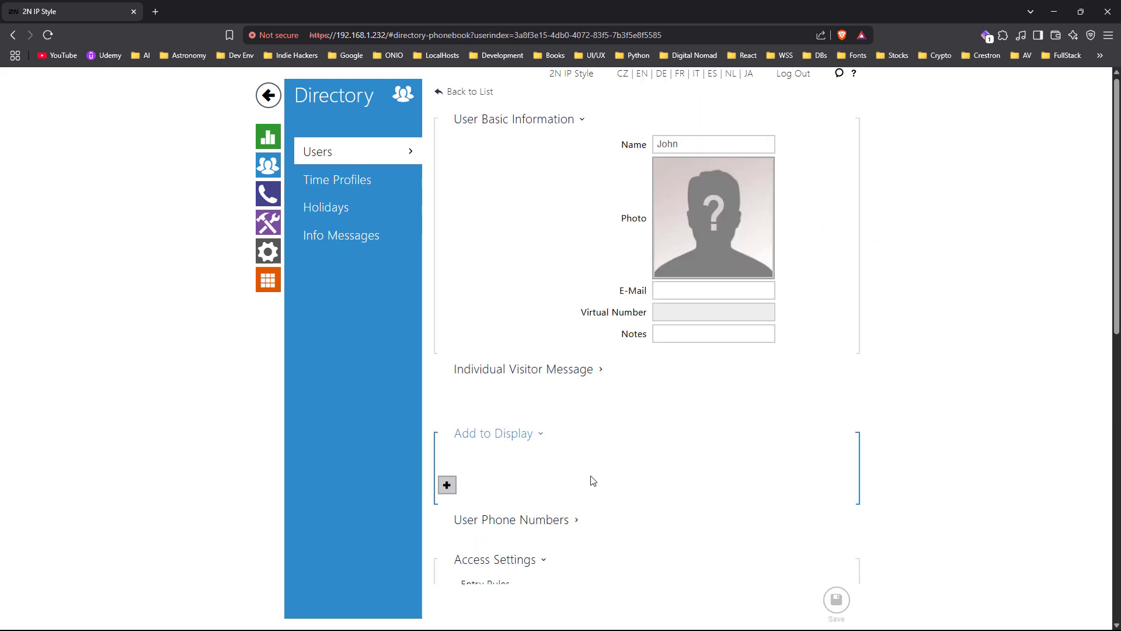
{"action": "scroll", "coordinate": [593, 480], "scroll_direction": "down", "scroll_amount": 5}
{"action": "left_click", "coordinate": [803, 345]}
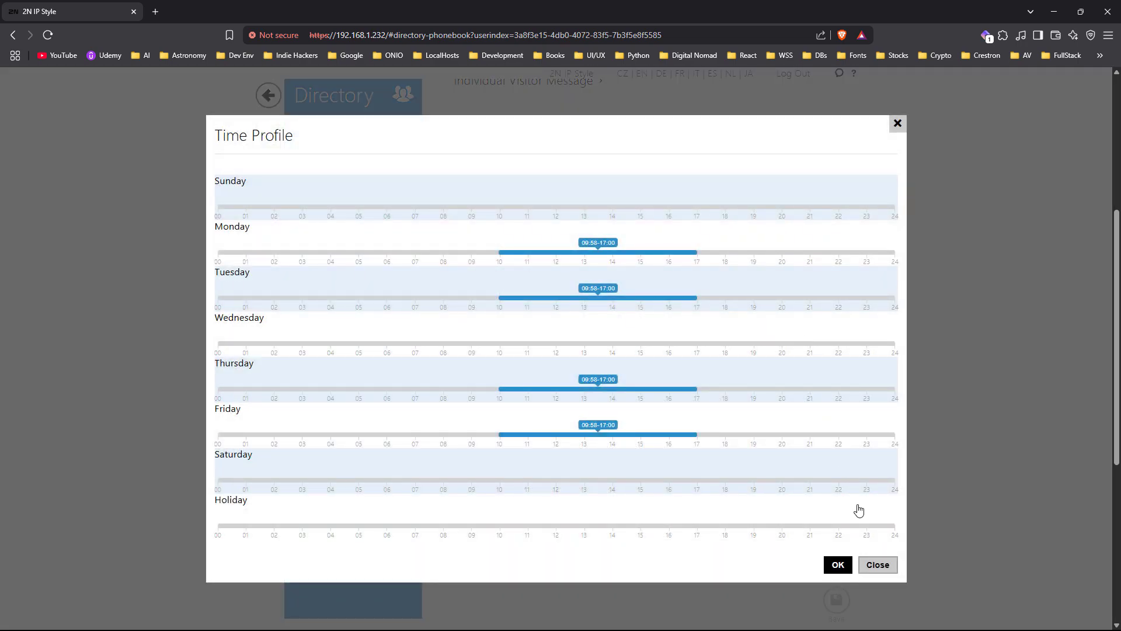
{"action": "left_click", "coordinate": [877, 564]}
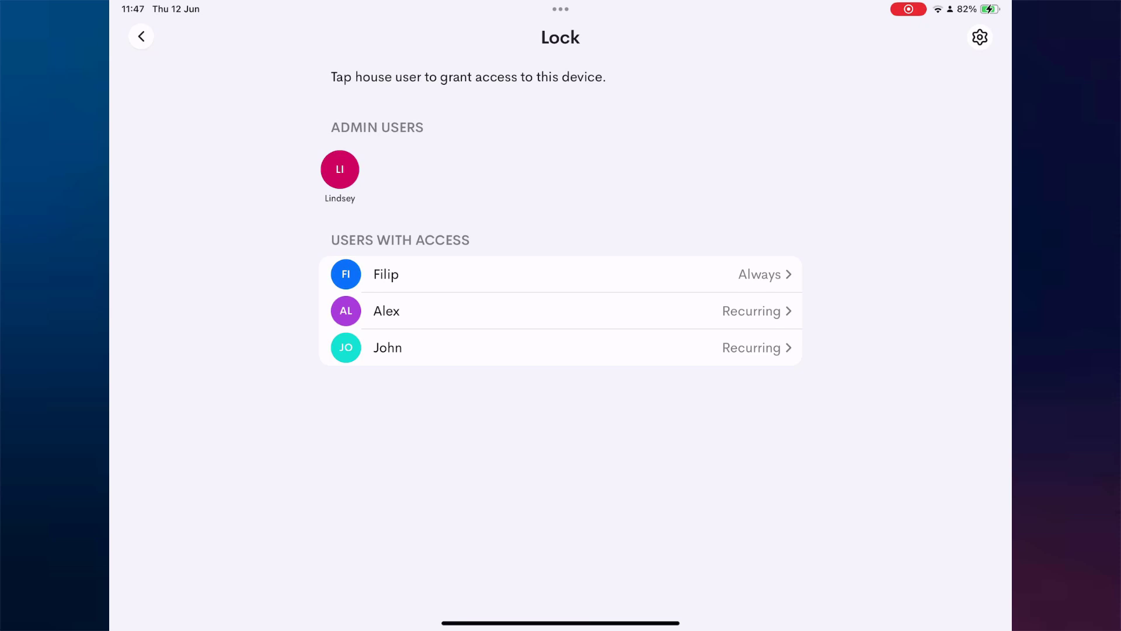
Grant the fourth user temporary lock access from 12.06.2025 9:00 until 13.06.2025 17:00
{"action": "left_click", "coordinate": [340, 169]}
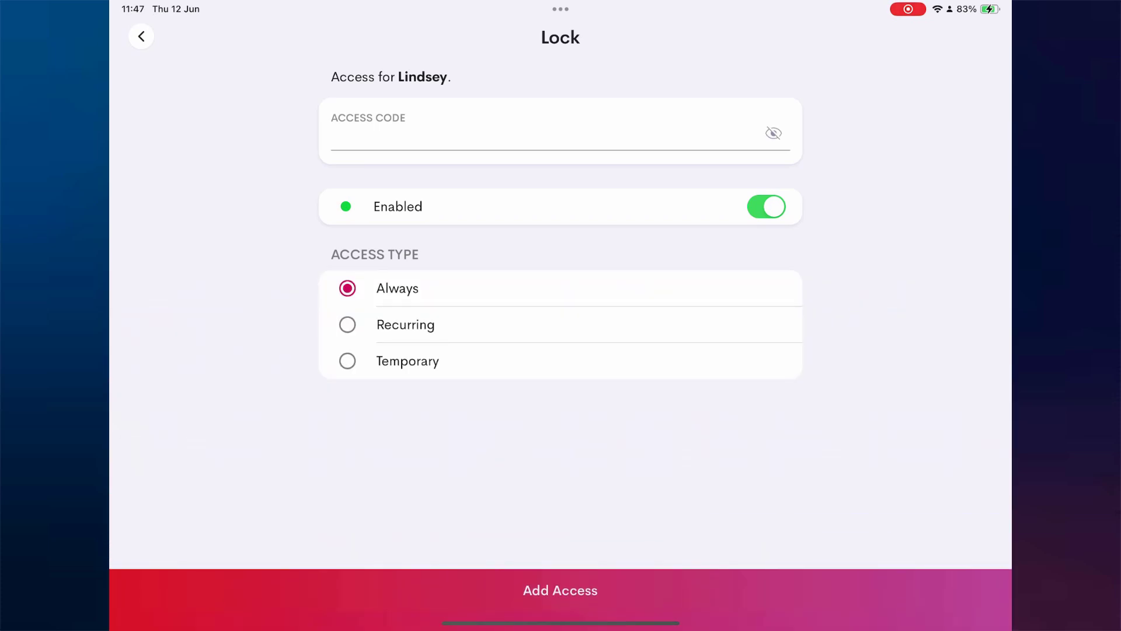
{"action": "left_click", "coordinate": [406, 361]}
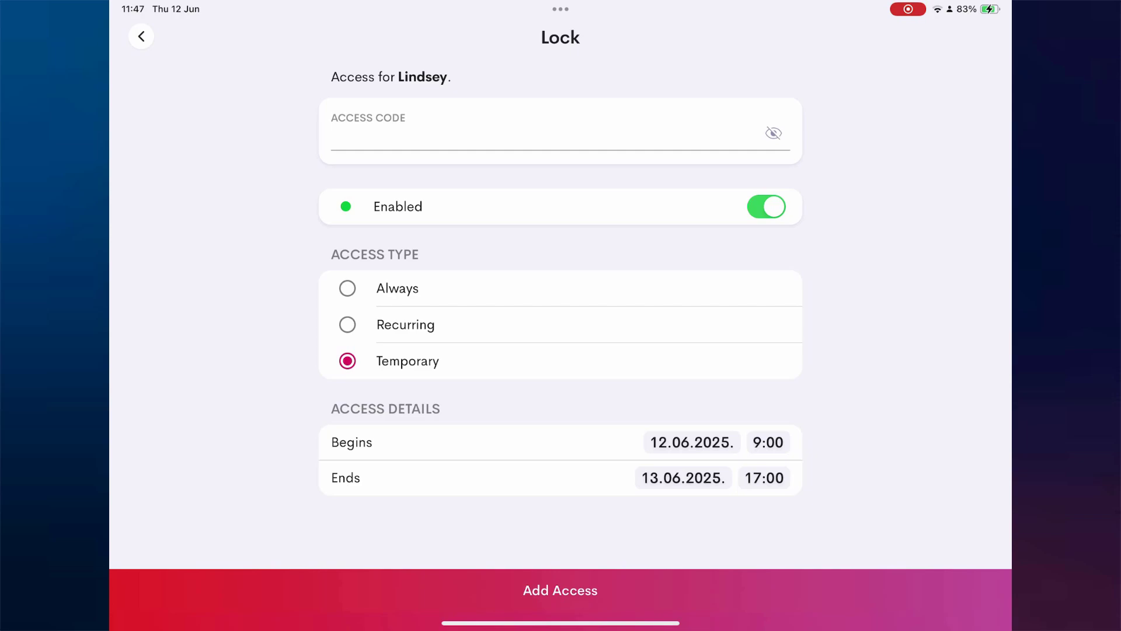
{"action": "left_click", "coordinate": [560, 590]}
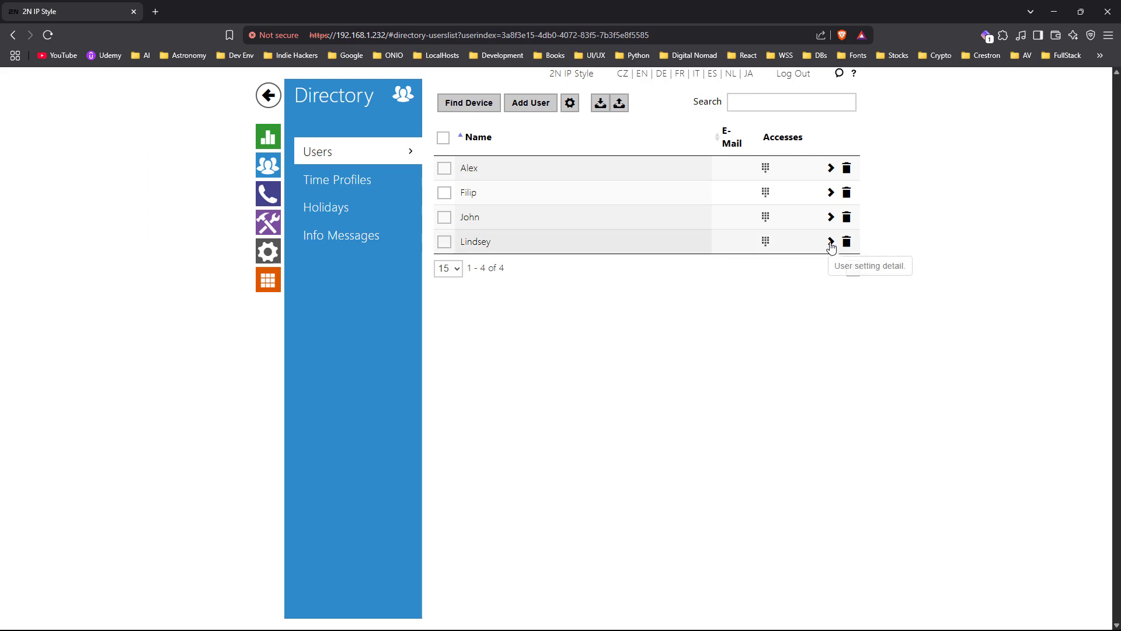
Show the fourth user's 2N validity window, 12/06/2025 9:00 to 13/06/2025 17:00
{"action": "left_click", "coordinate": [831, 243]}
{"action": "left_click", "coordinate": [543, 523]}
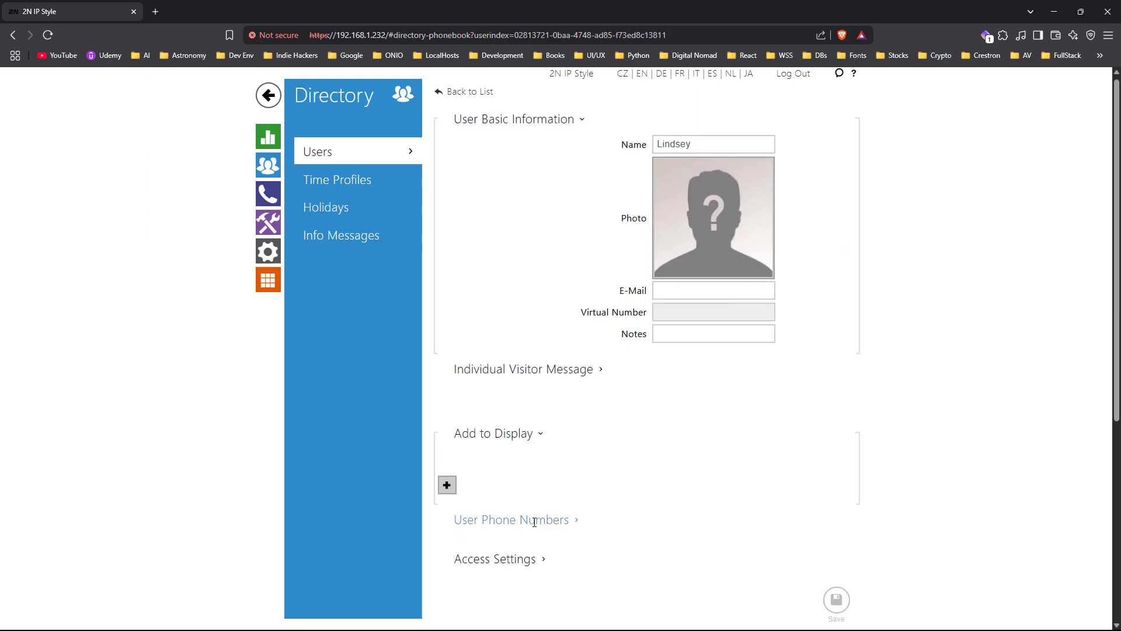
{"action": "scroll", "coordinate": [506, 388], "scroll_direction": "down", "scroll_amount": 3}
{"action": "left_click", "coordinate": [507, 388]}
{"action": "scroll", "coordinate": [529, 445], "scroll_direction": "down", "scroll_amount": 2}
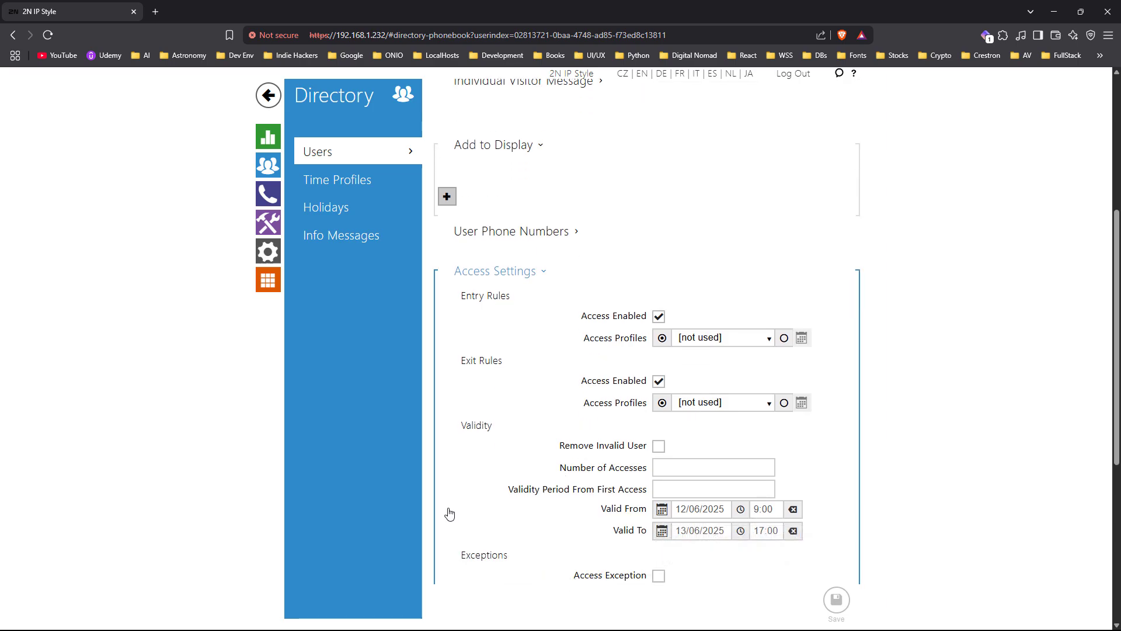
{"action": "scroll", "coordinate": [450, 513], "scroll_direction": "down", "scroll_amount": 1}
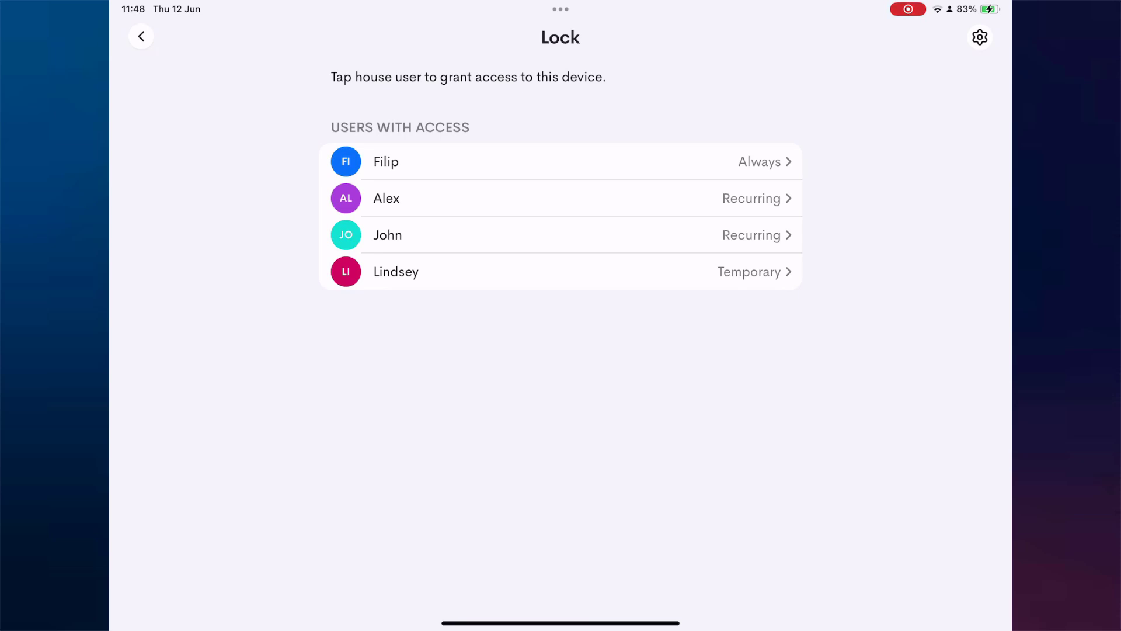
Delete the third user's lock access and confirm the deletion
{"action": "left_click", "coordinate": [388, 235]}
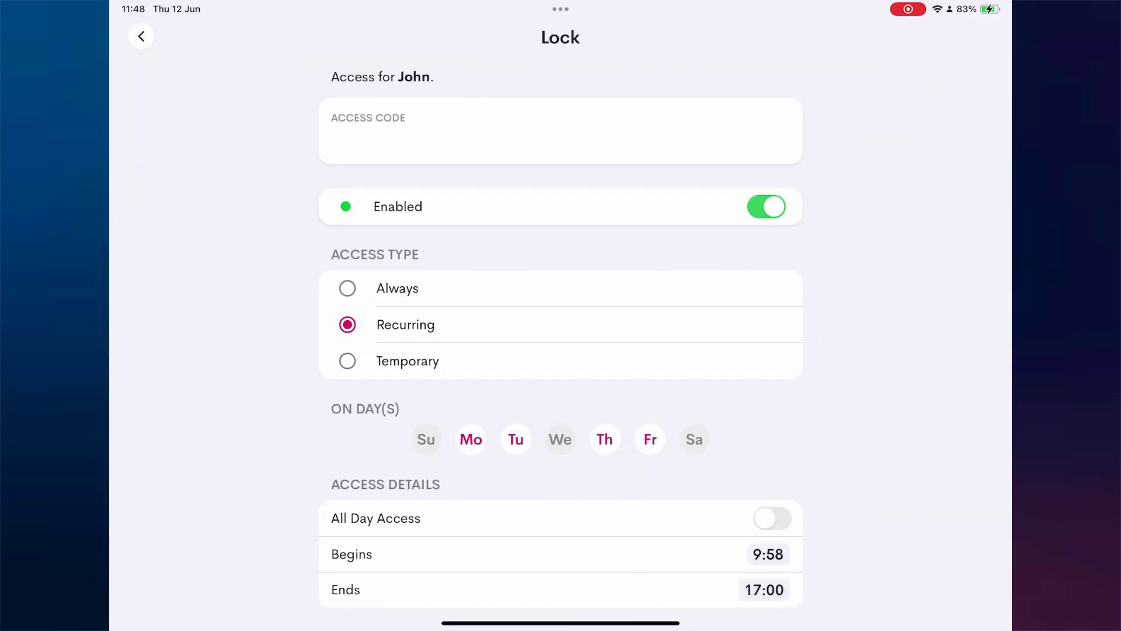
{"action": "scroll", "coordinate": [561, 351], "scroll_direction": "down", "scroll_amount": 3}
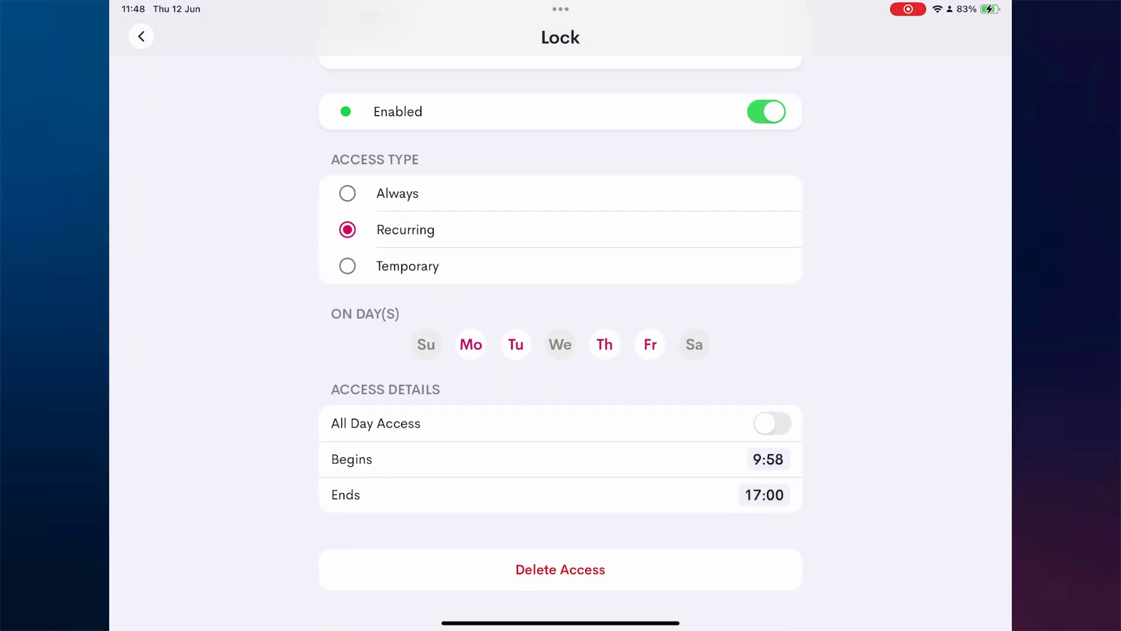
{"action": "left_click", "coordinate": [560, 579]}
{"action": "left_click", "coordinate": [617, 343]}
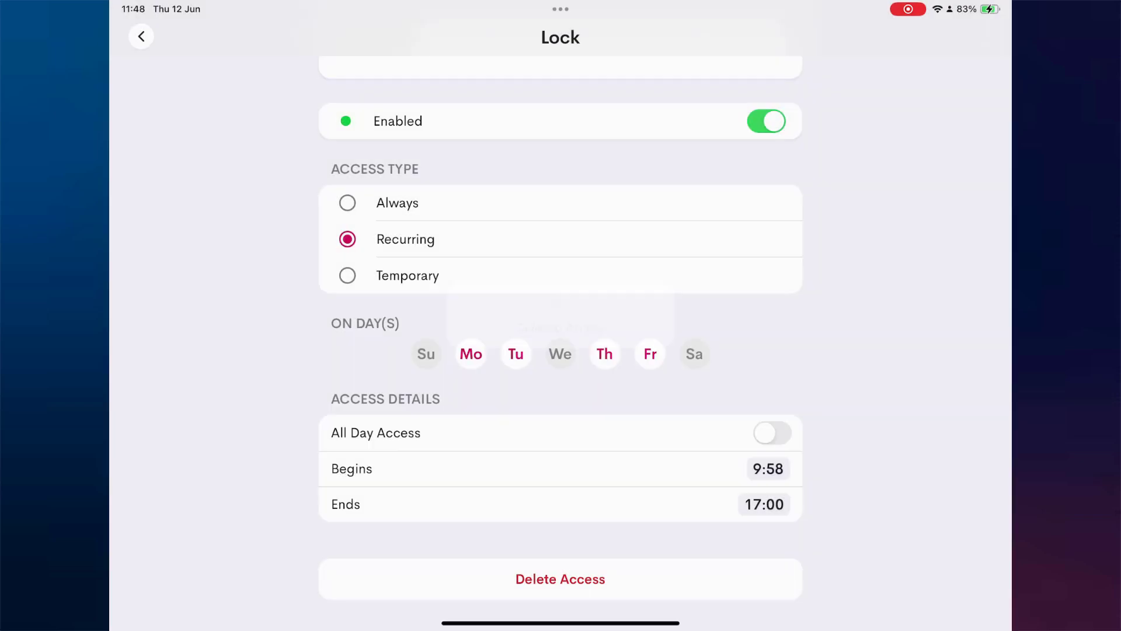